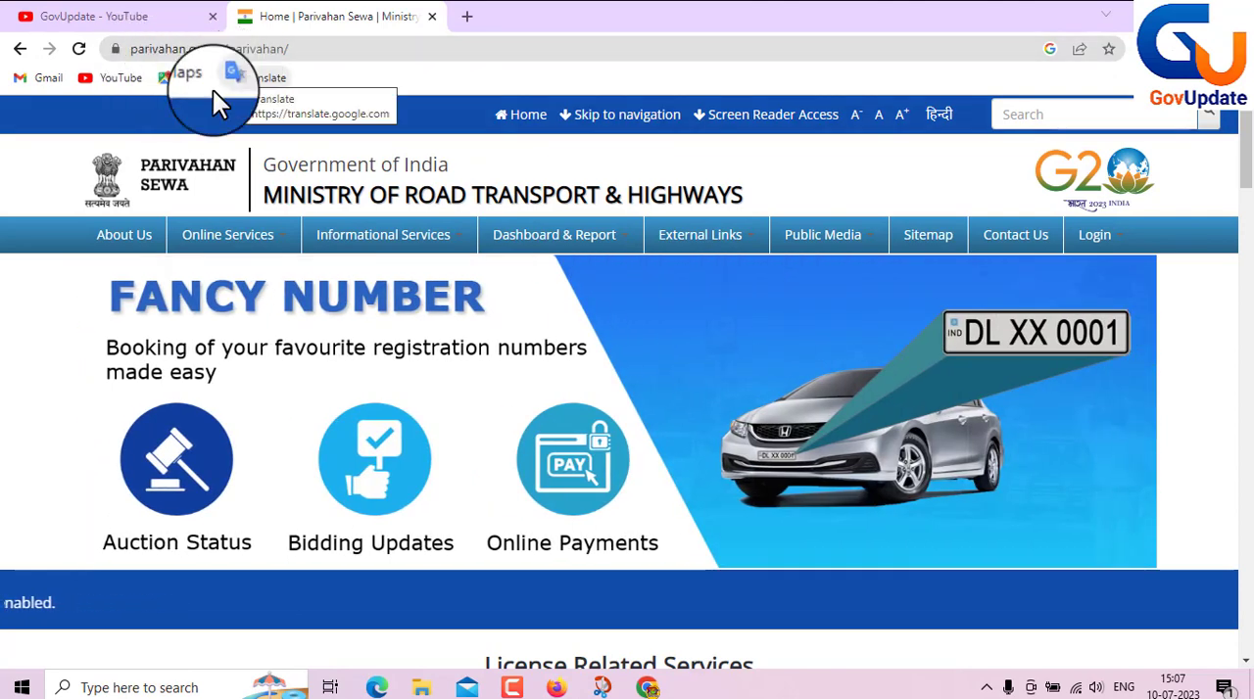
- Open the Drivers/ Learners License services and select Uttar Pradesh as the state for the service
scroll(495, 235, down, 4)
scroll(494, 225, down, 2)
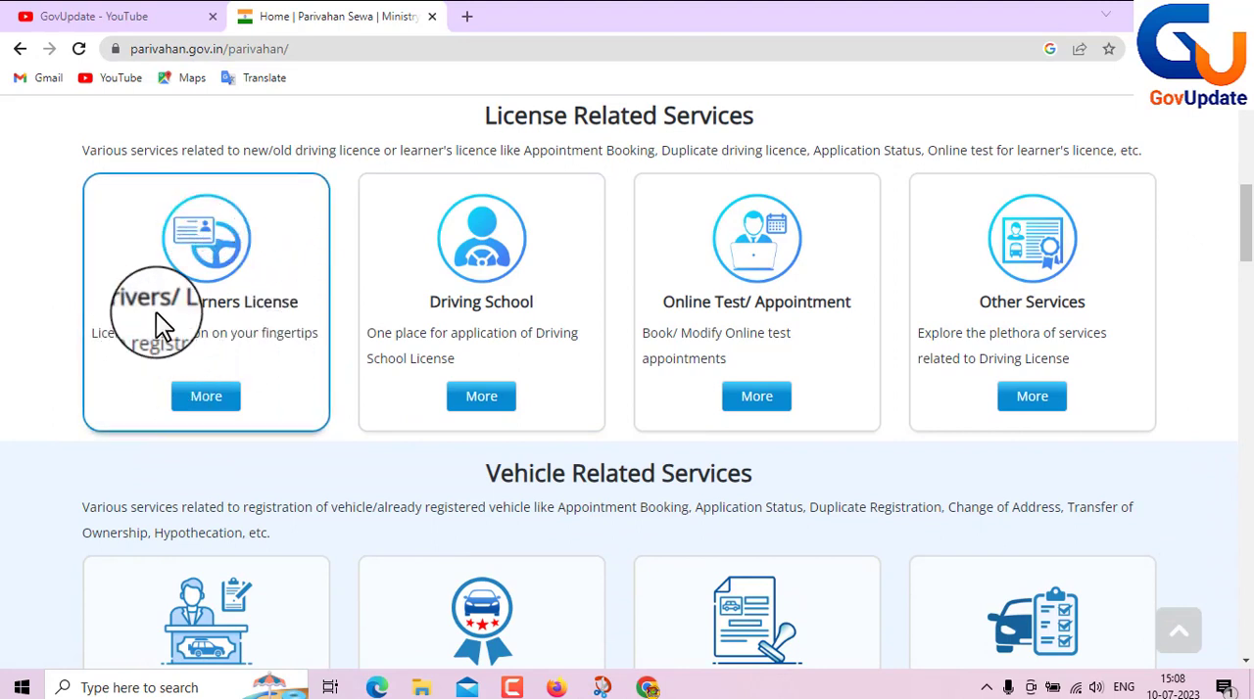
click(202, 398)
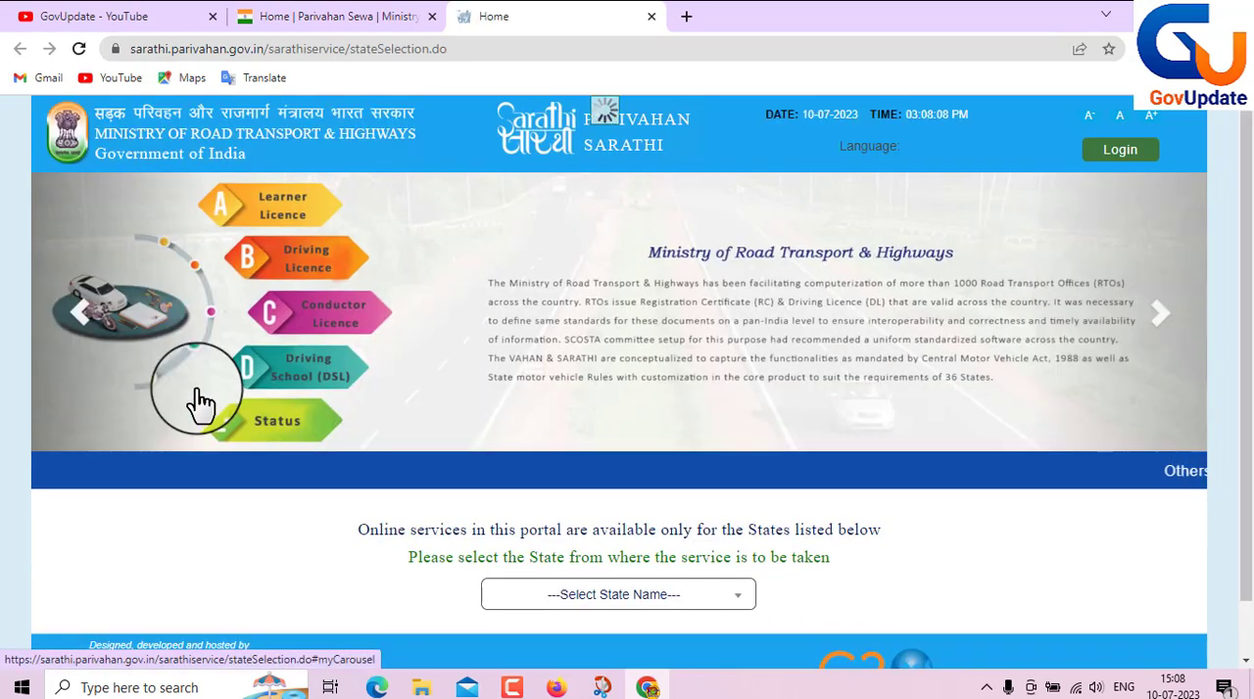
scroll(585, 382, down, 1)
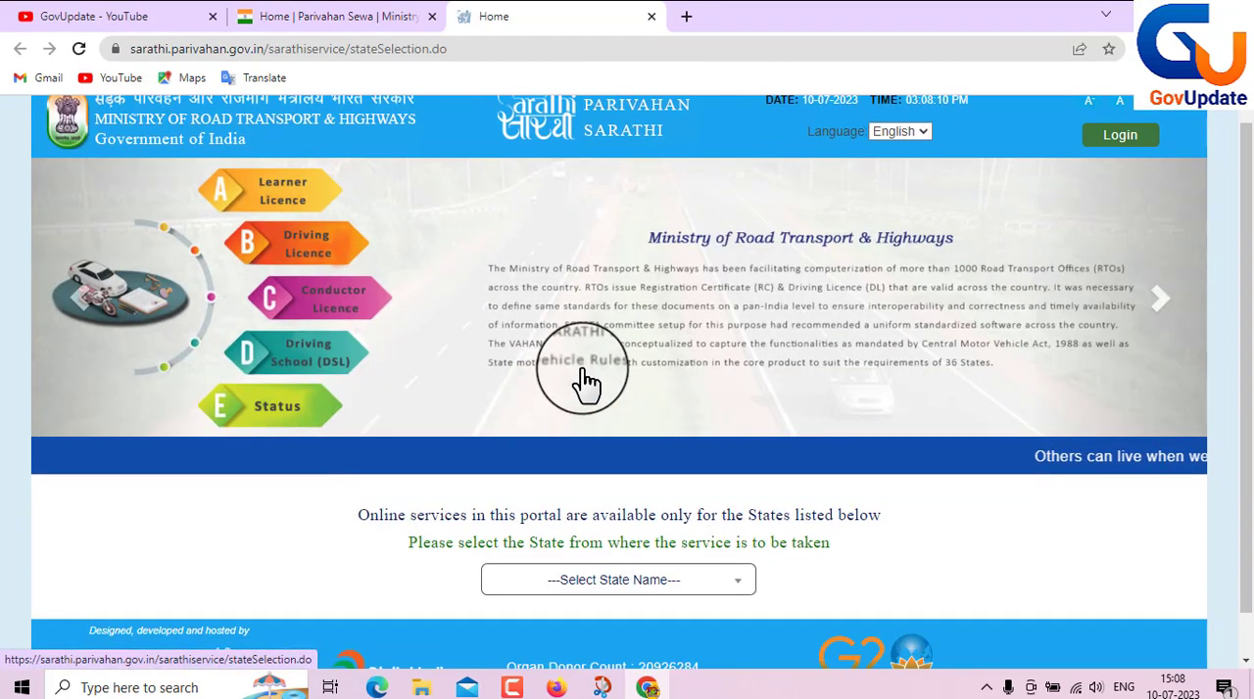
click(642, 534)
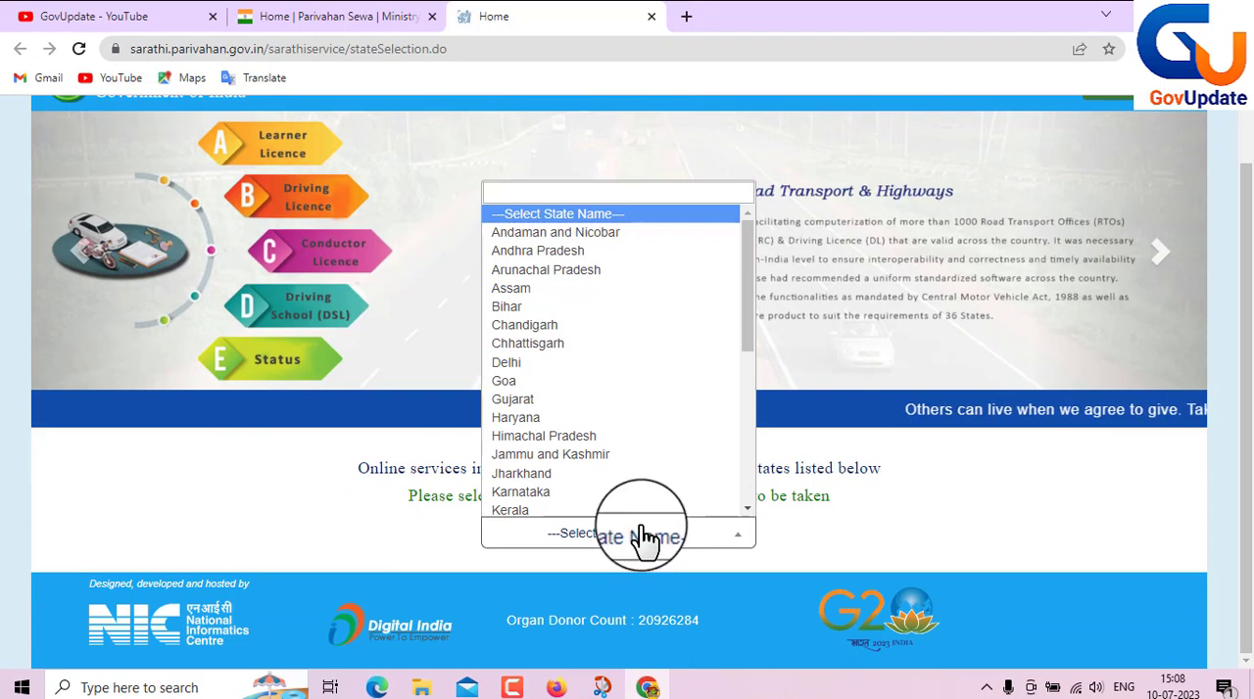
scroll(588, 358, down, 5)
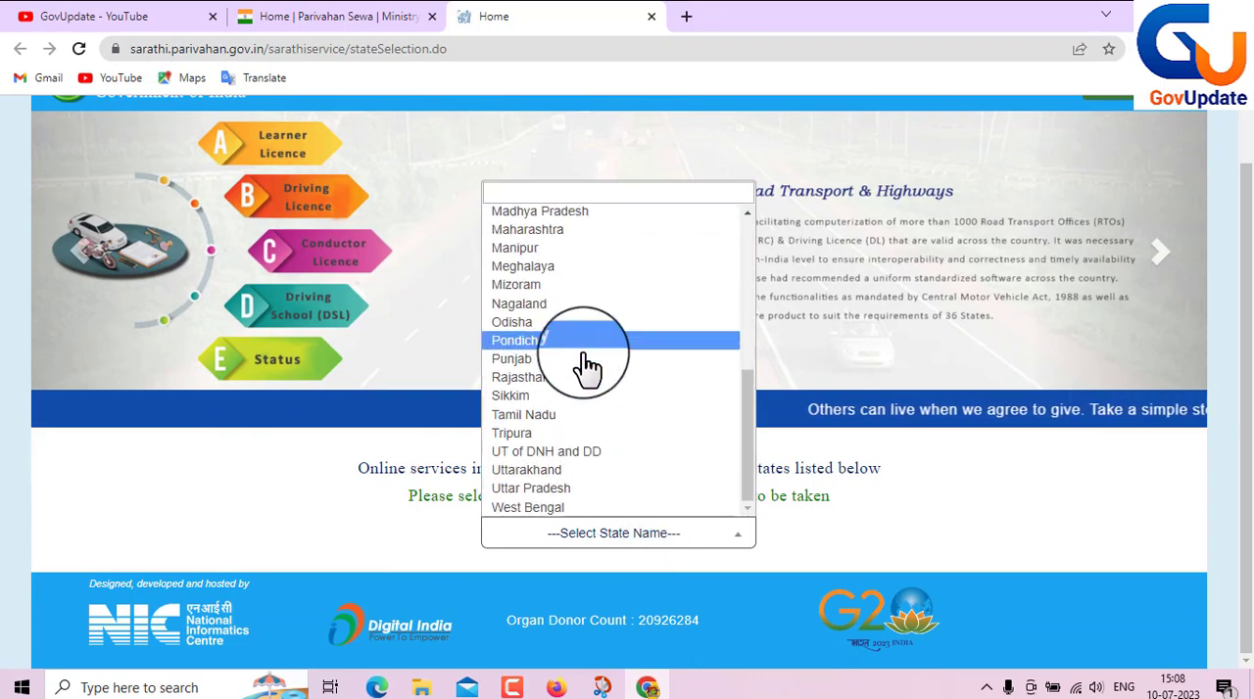
click(576, 488)
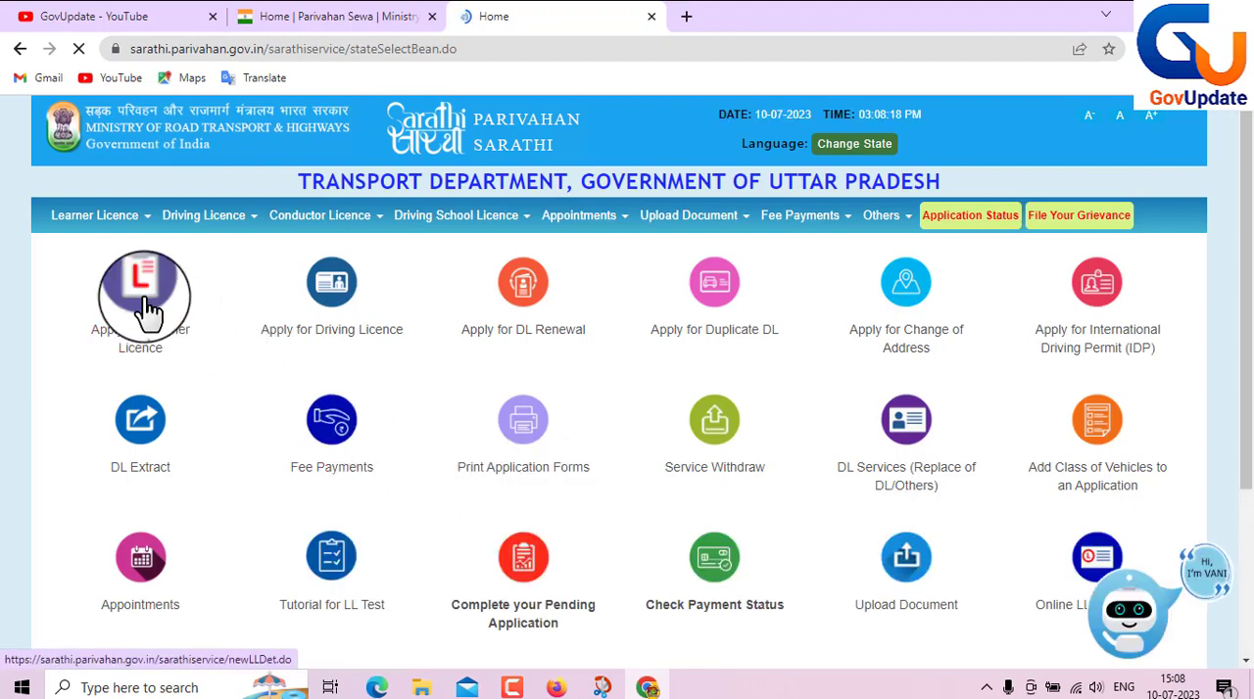
- Skip the Contactless Licence Services offer and start a learner licence application, continuing past the instructions for application submission
click(147, 309)
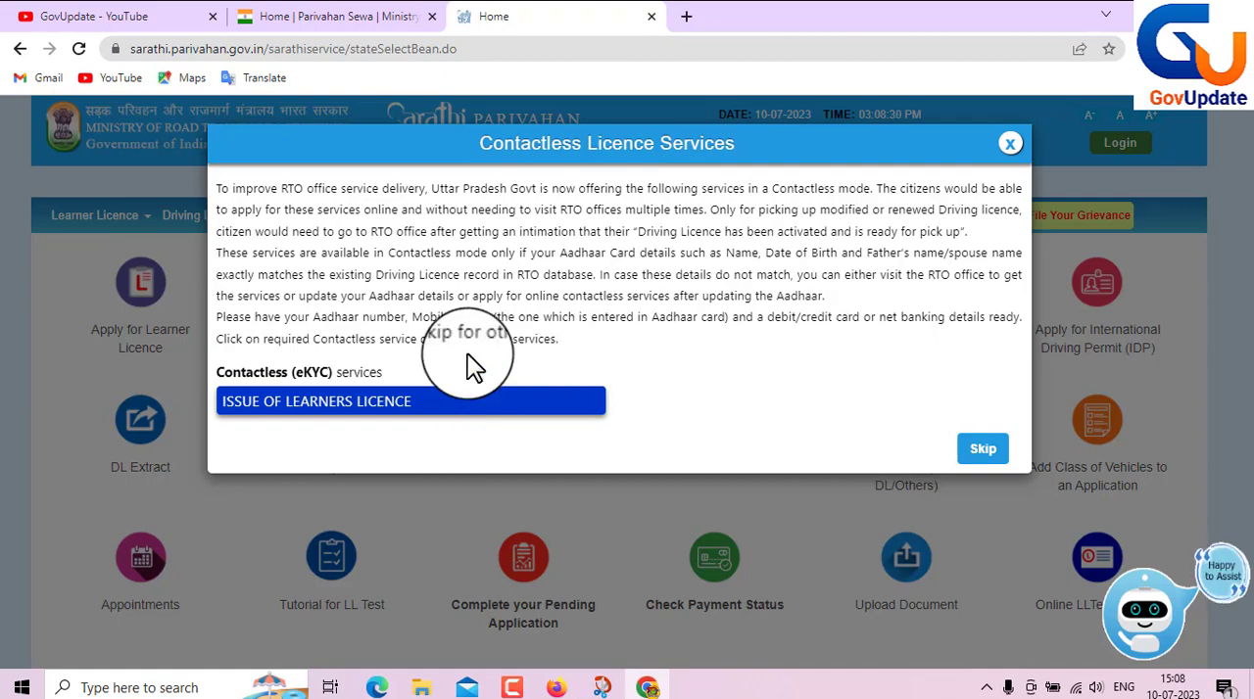
click(982, 451)
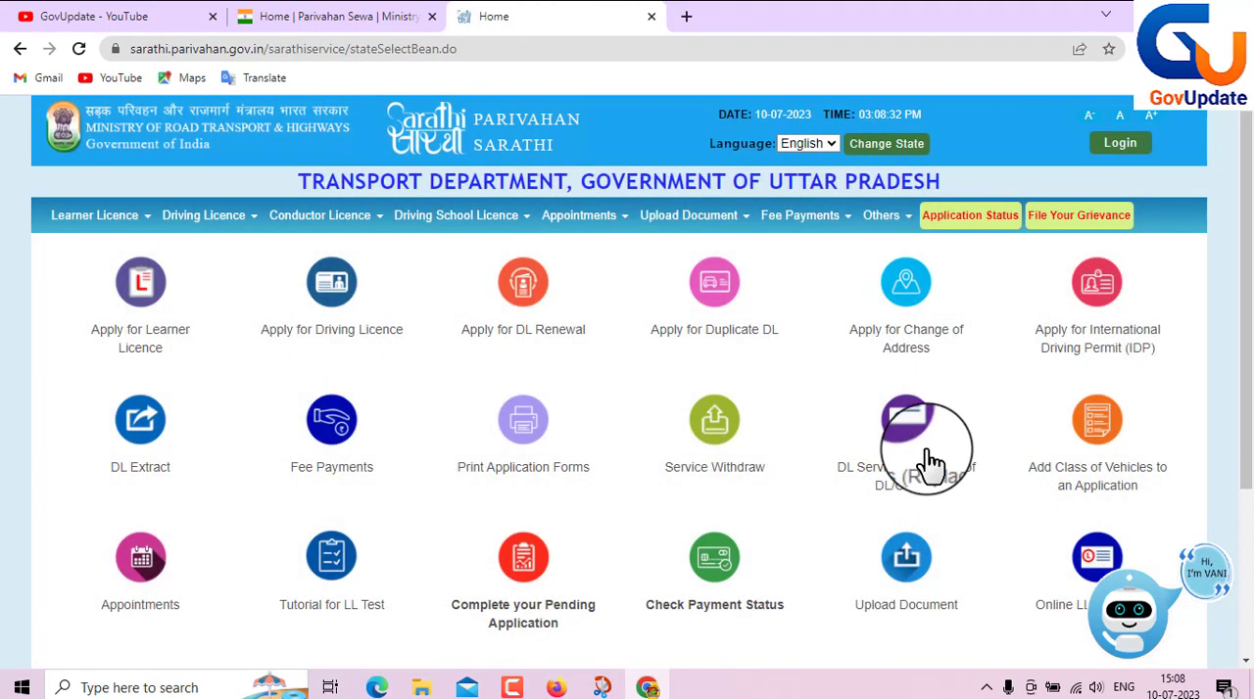
click(142, 282)
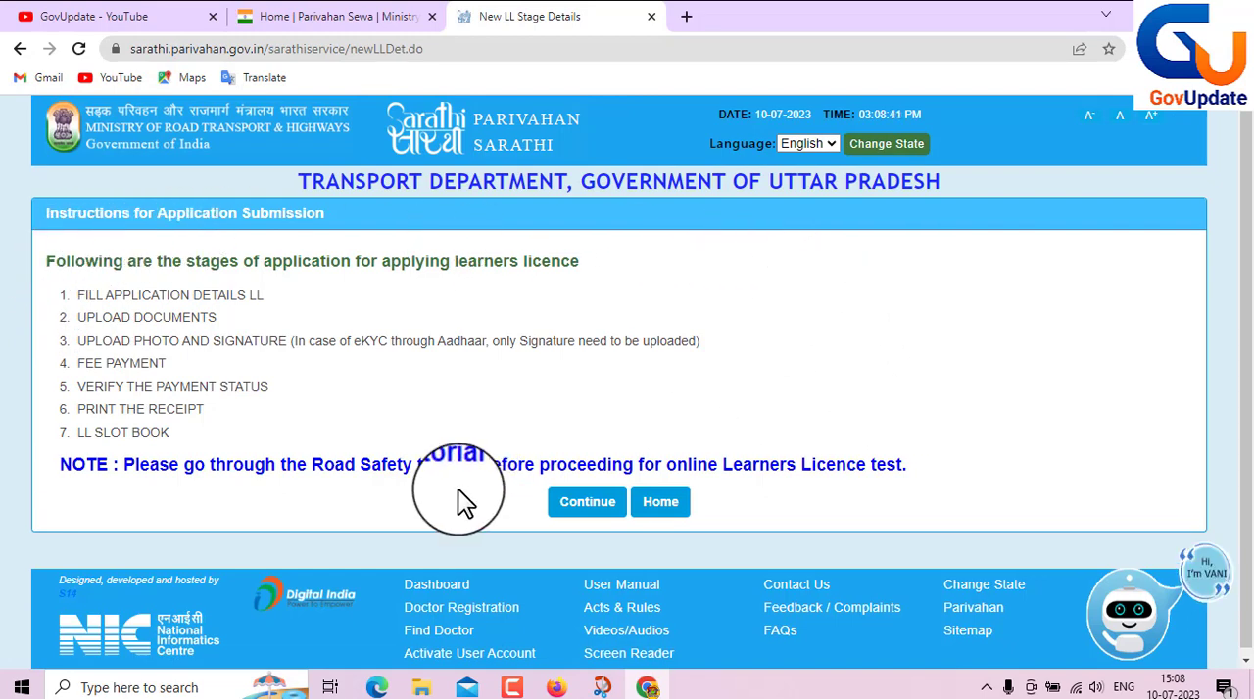
click(594, 512)
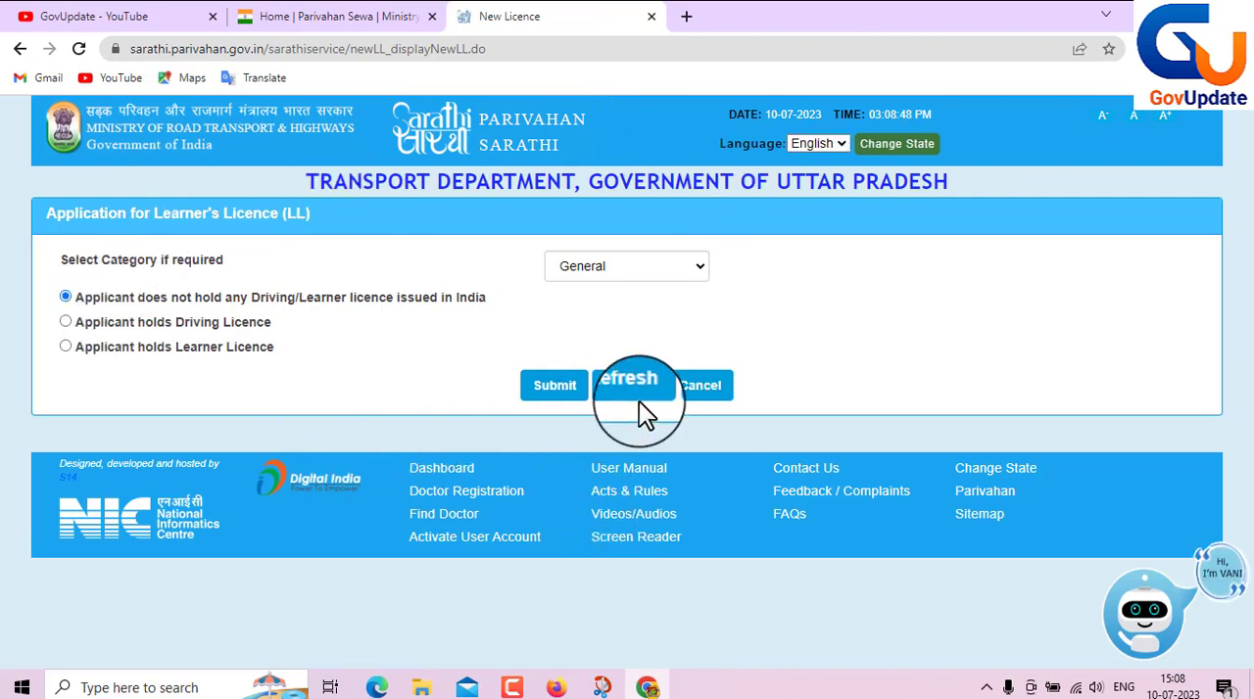
- Submit the licence category as General for an applicant who does not hold any Driving/Learner licence issued in India
click(630, 272)
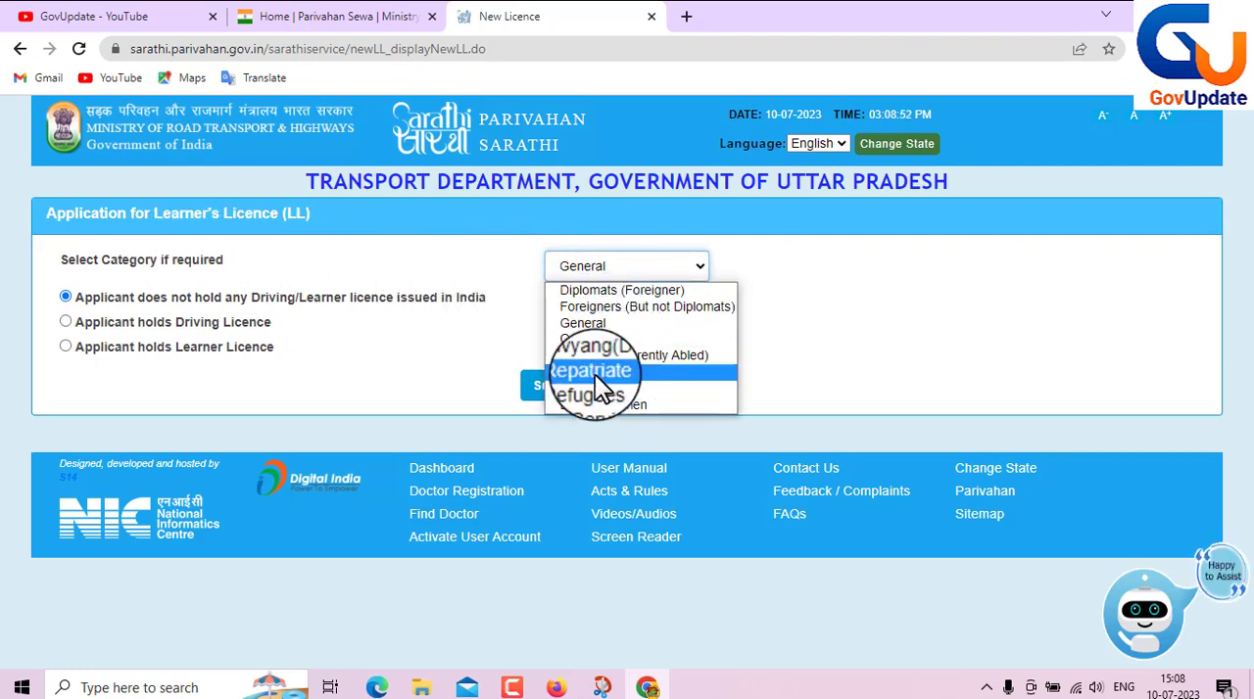
click(582, 328)
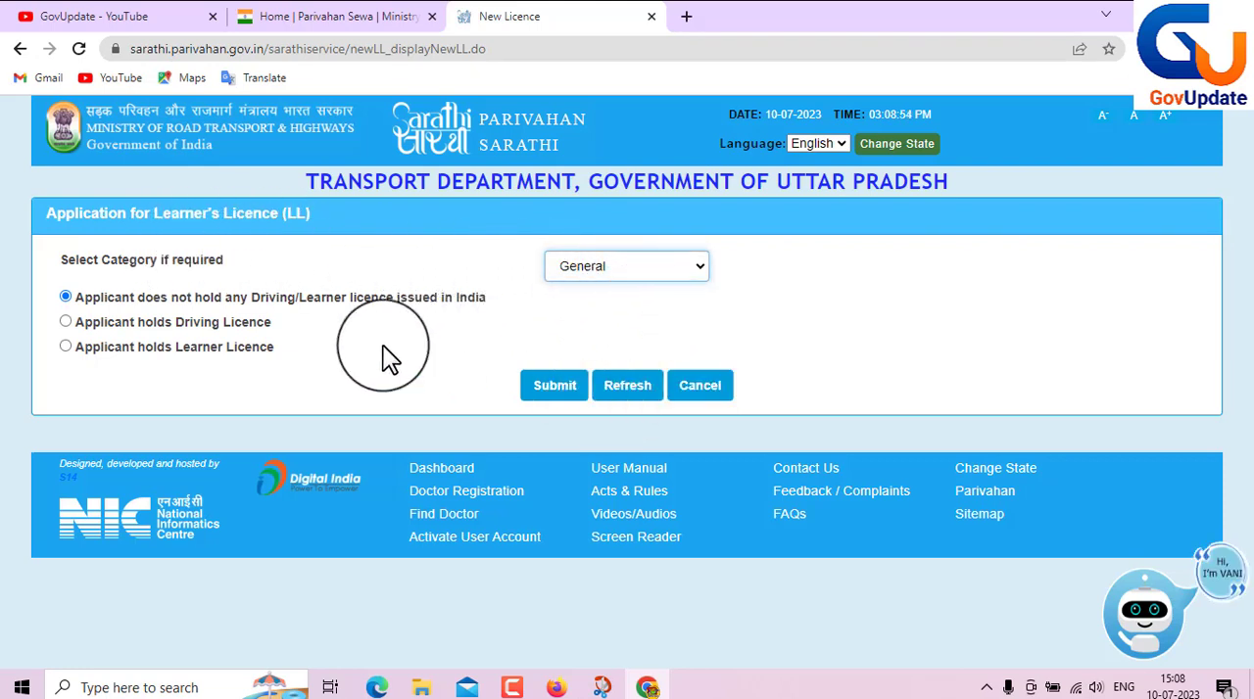
click(546, 390)
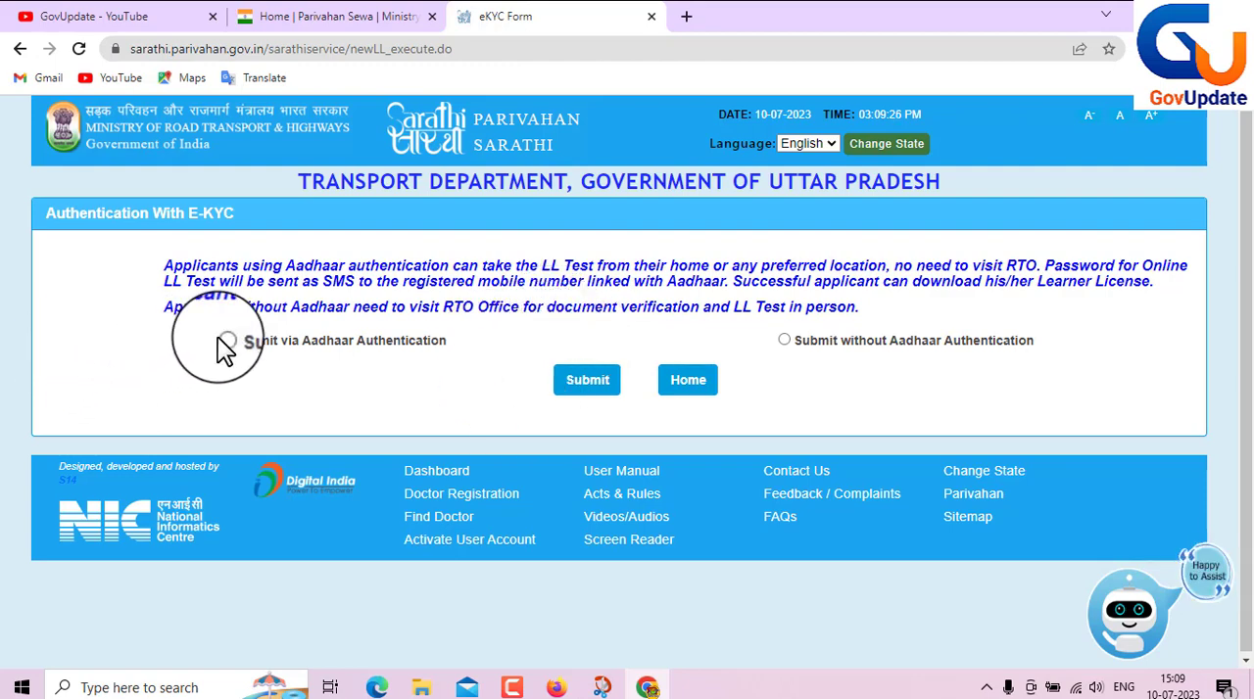
- Submit via Aadhaar Authentication and choose Aadhaar number as the identification type on the E-KYC form
click(594, 384)
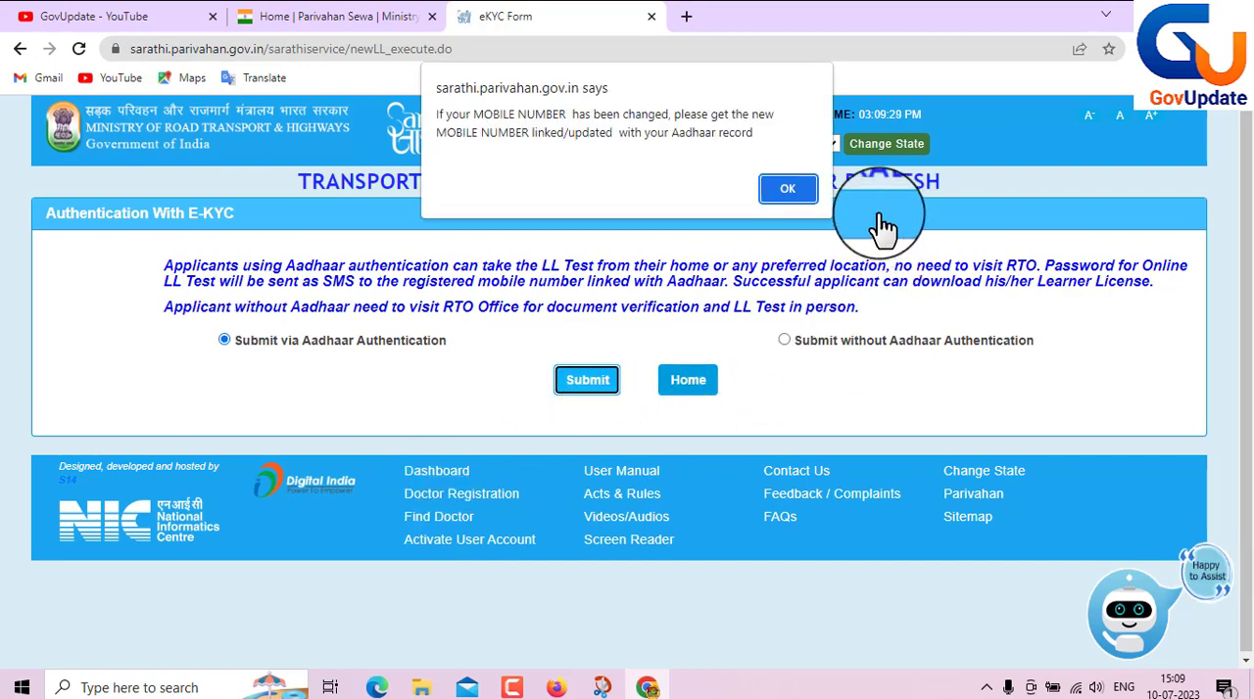
click(787, 188)
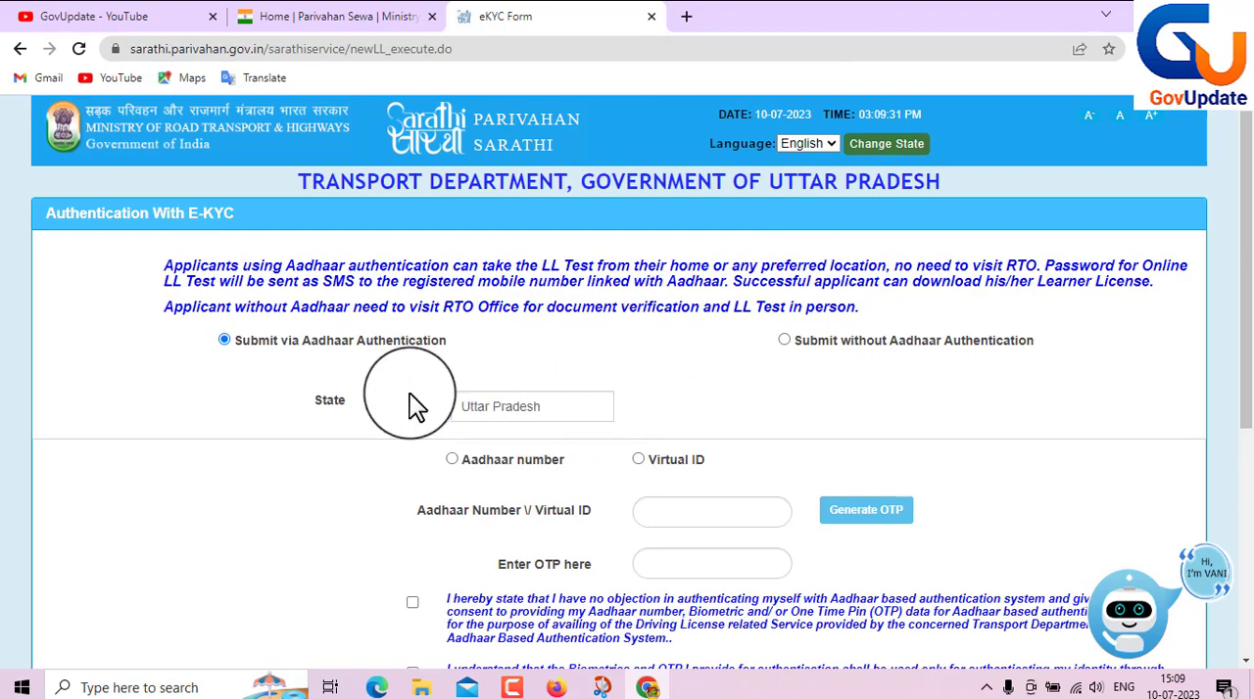
scroll(764, 519, down, 1)
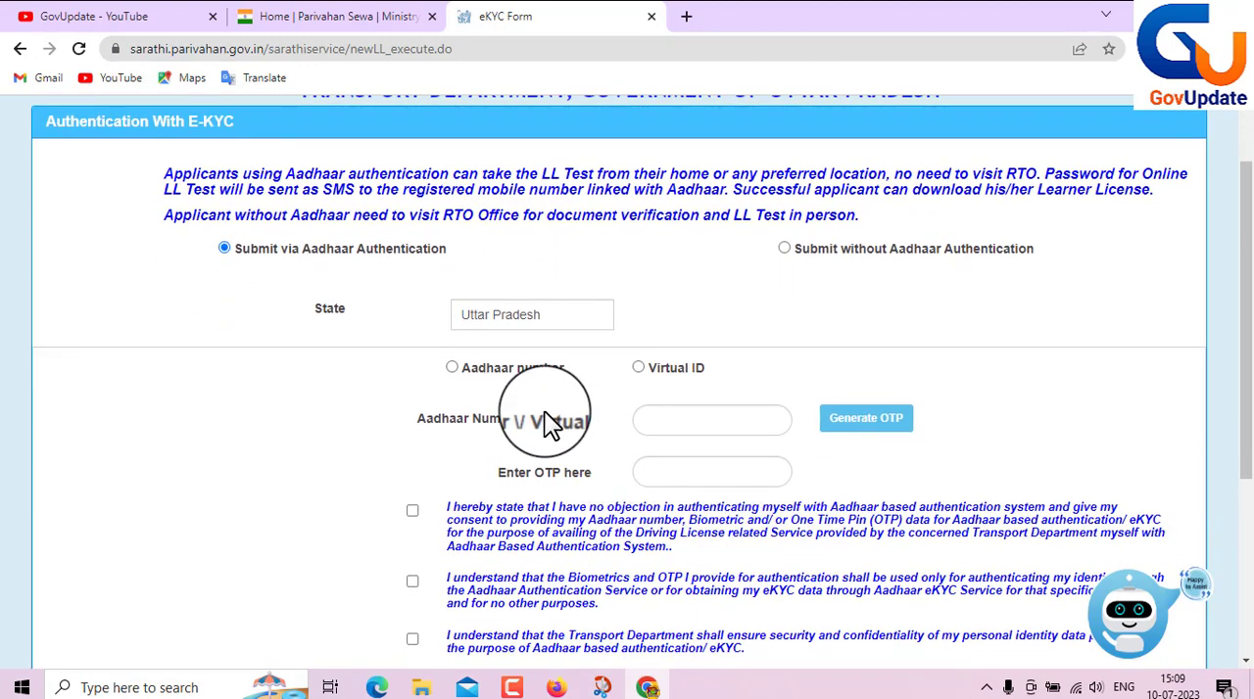
click(452, 367)
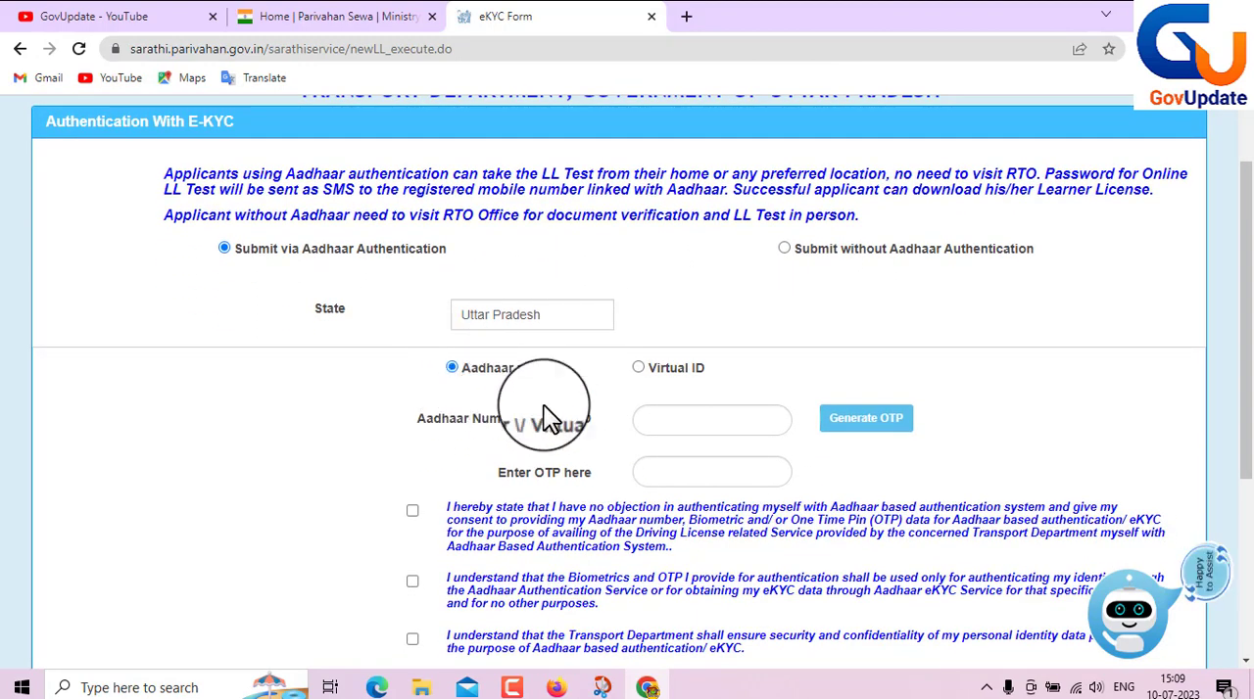
scroll(587, 431, down, 1)
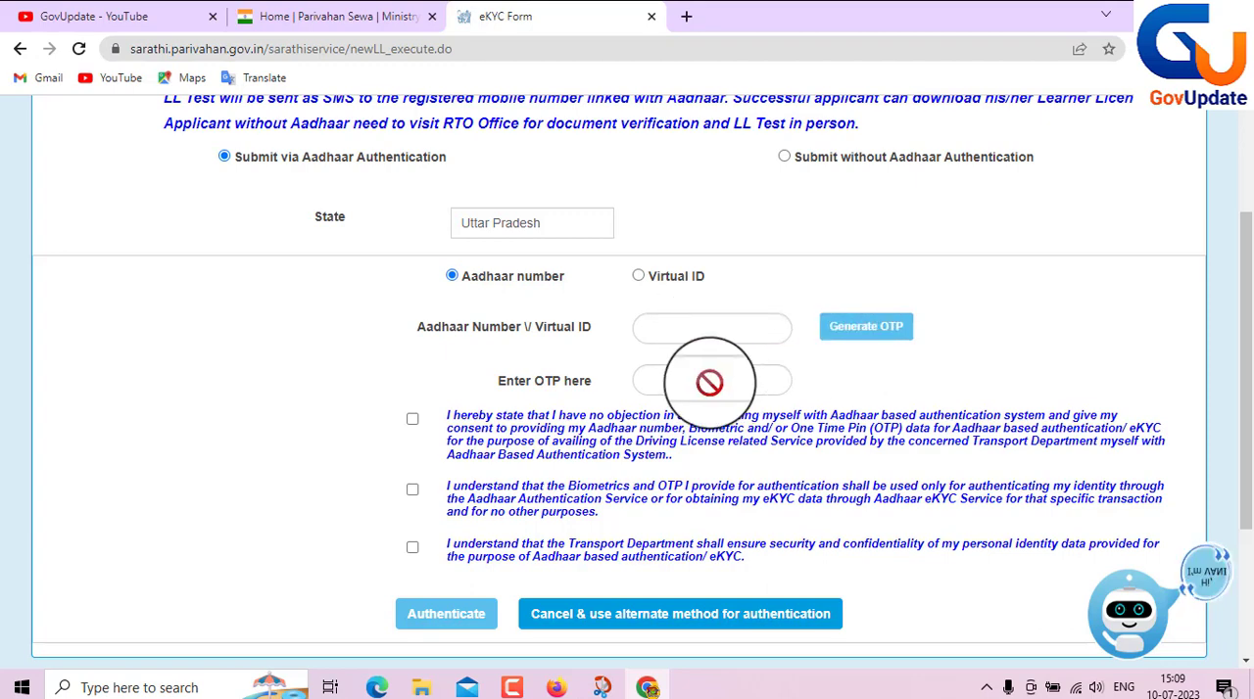
- Proceed with the applicant's eKYC details to the learner's licence application form and choose the applicant's qualification
scroll(691, 378, down, 1)
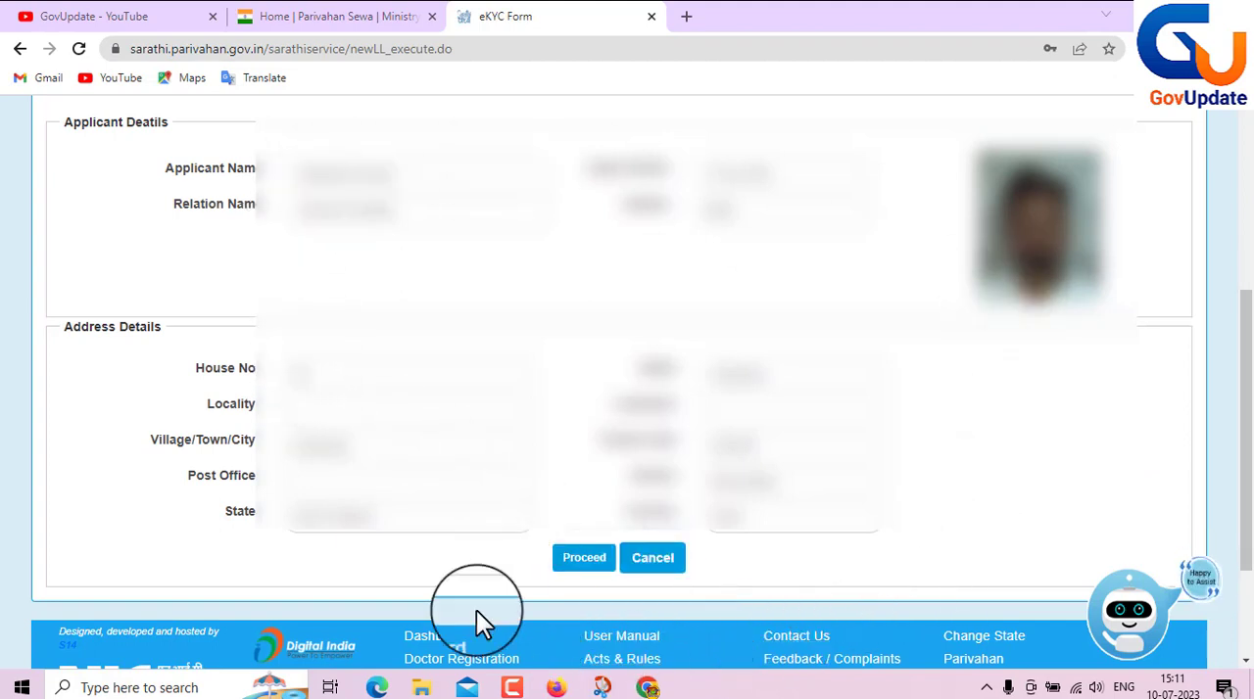
click(587, 570)
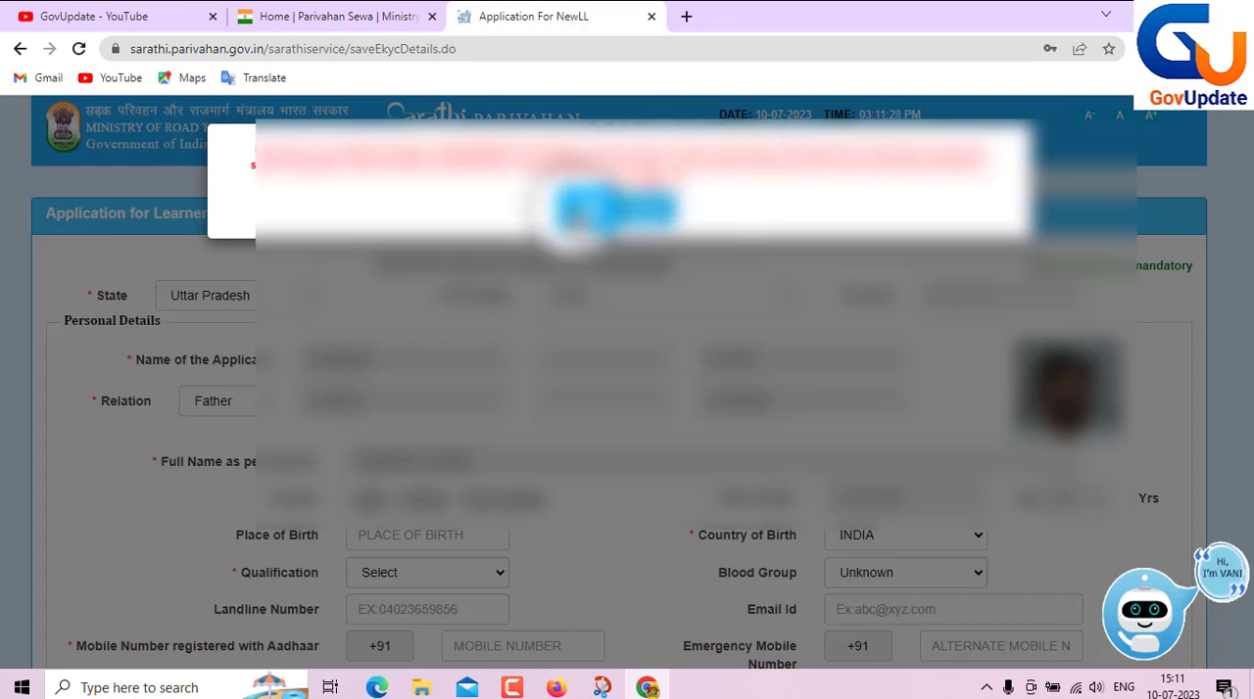
click(583, 214)
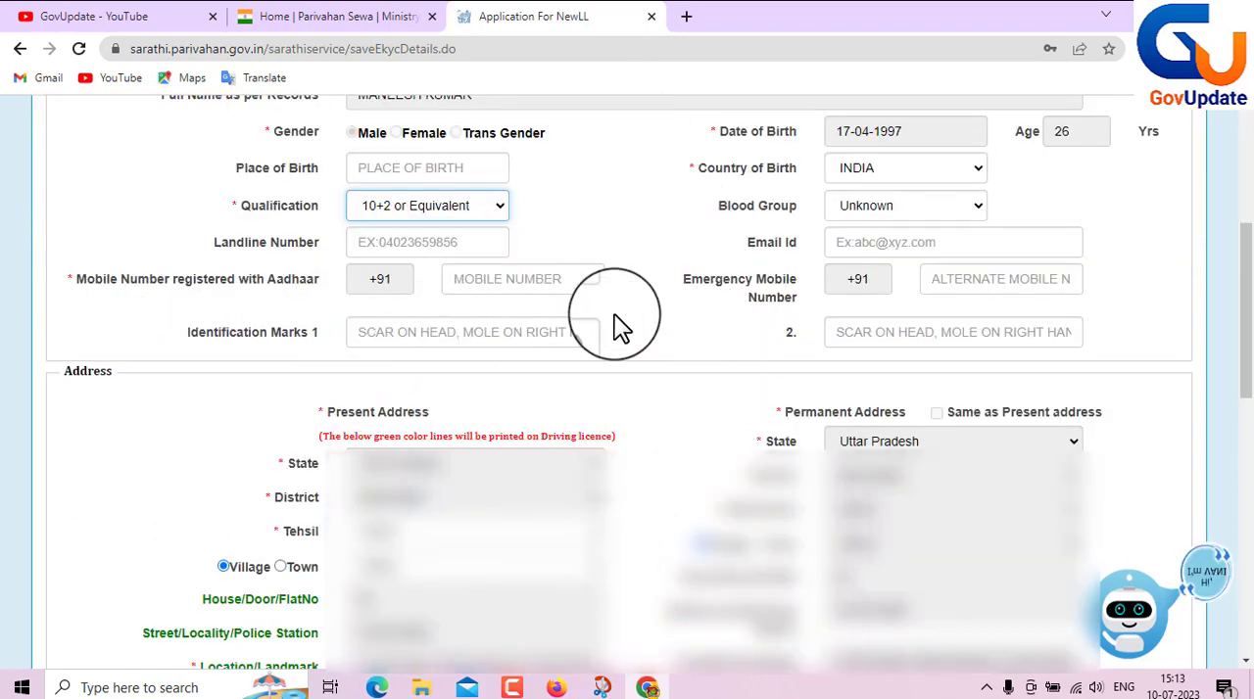
click(469, 223)
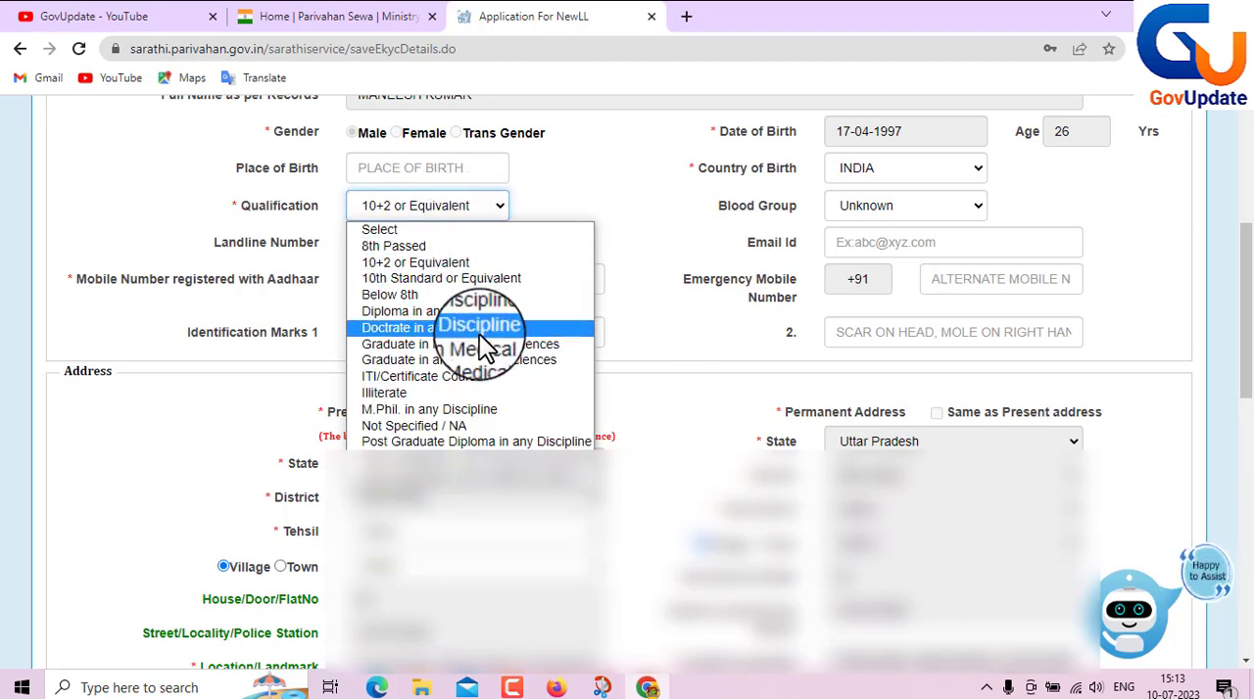
click(412, 276)
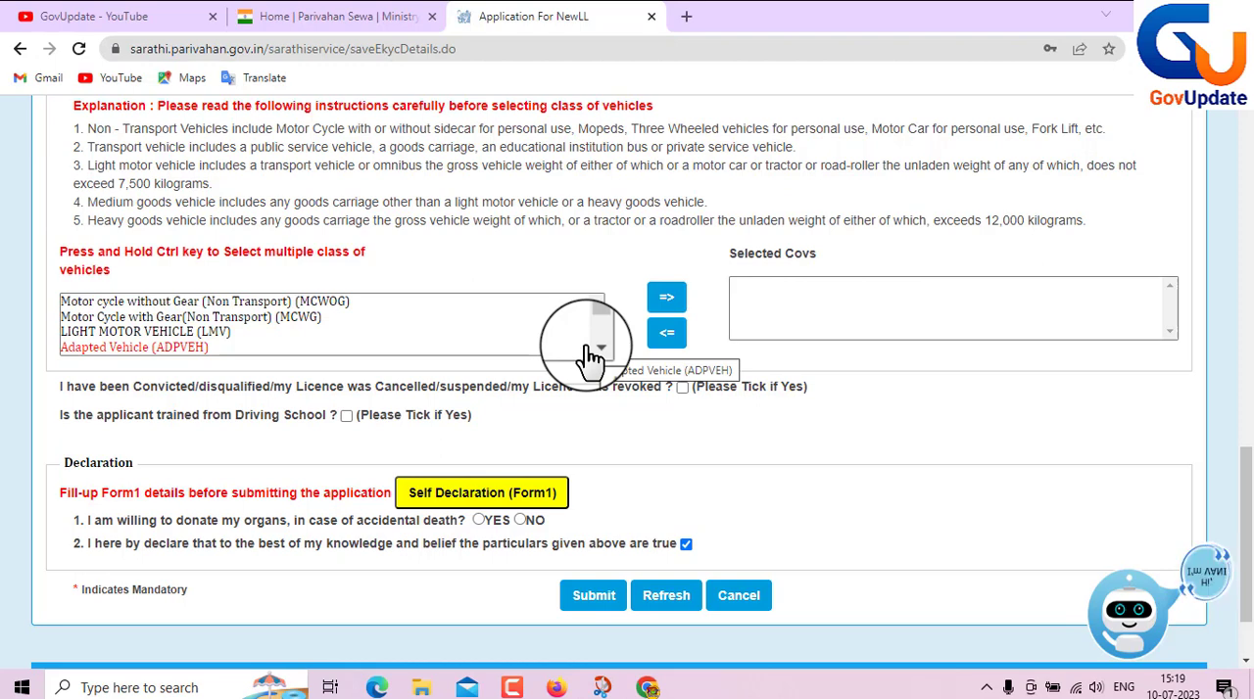
- Add Motor Cycle with Gear (Non Transport) (MCWG) and LIGHT MOTOR VEHICLE (LMV) to the selected classes of vehicles
click(297, 318)
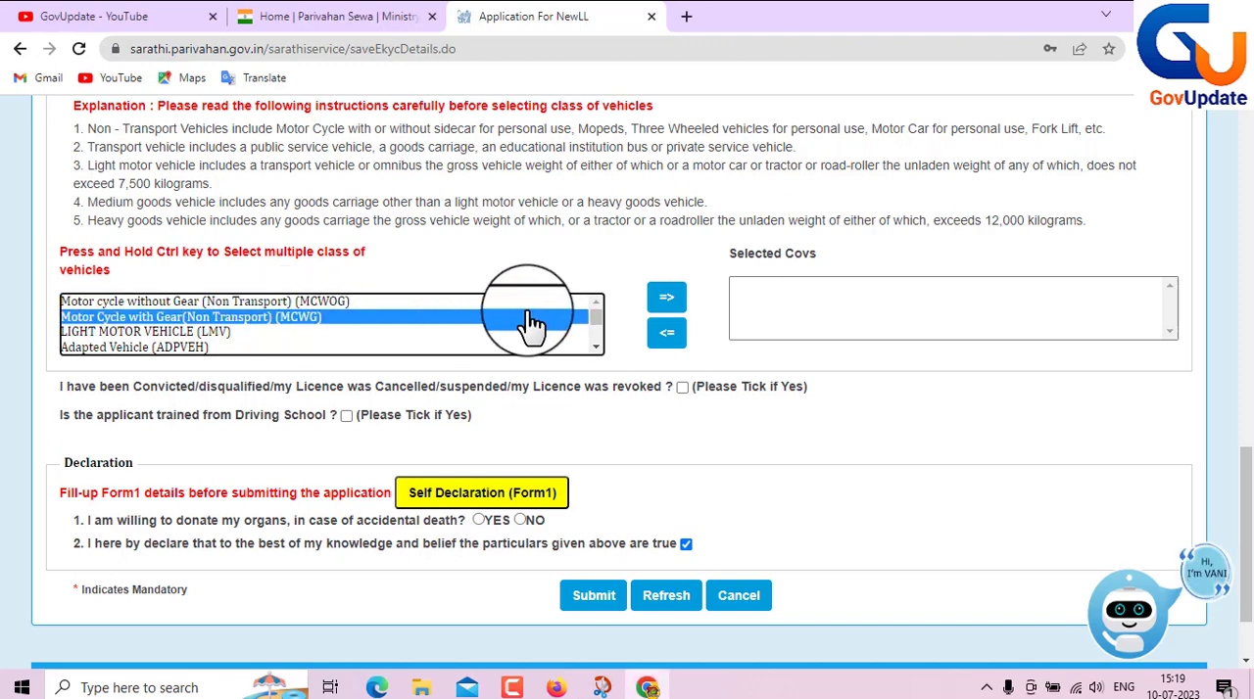
click(664, 306)
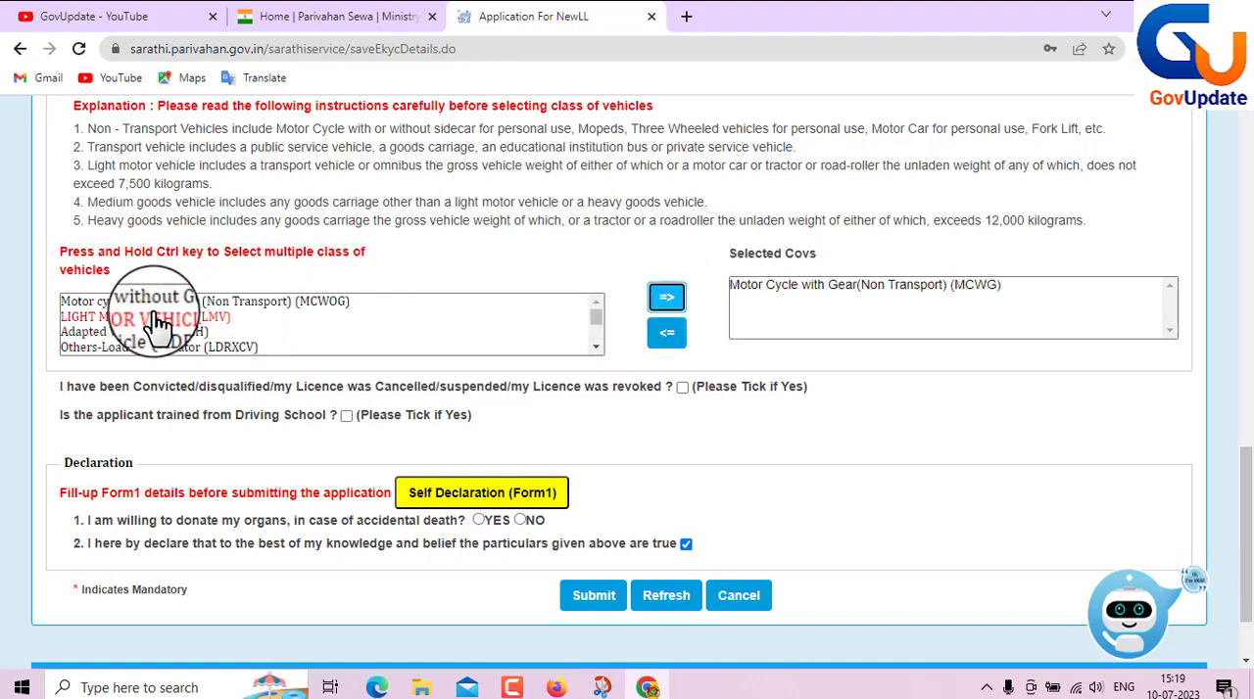
click(185, 321)
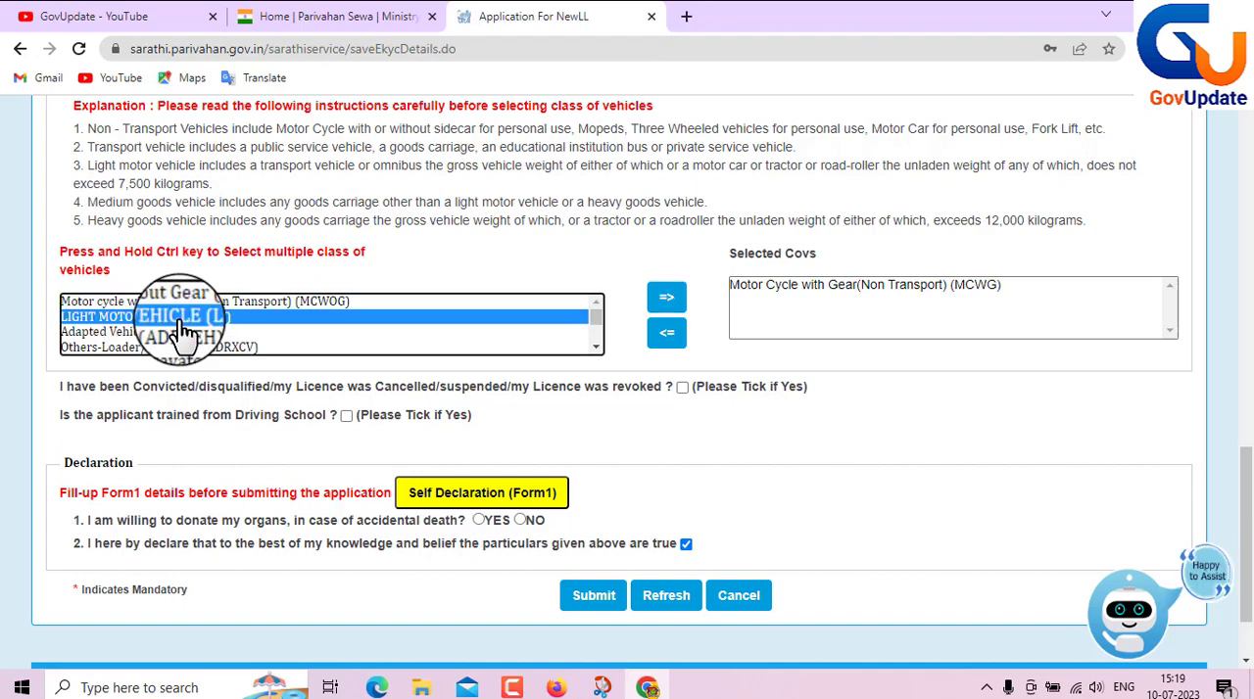
click(667, 298)
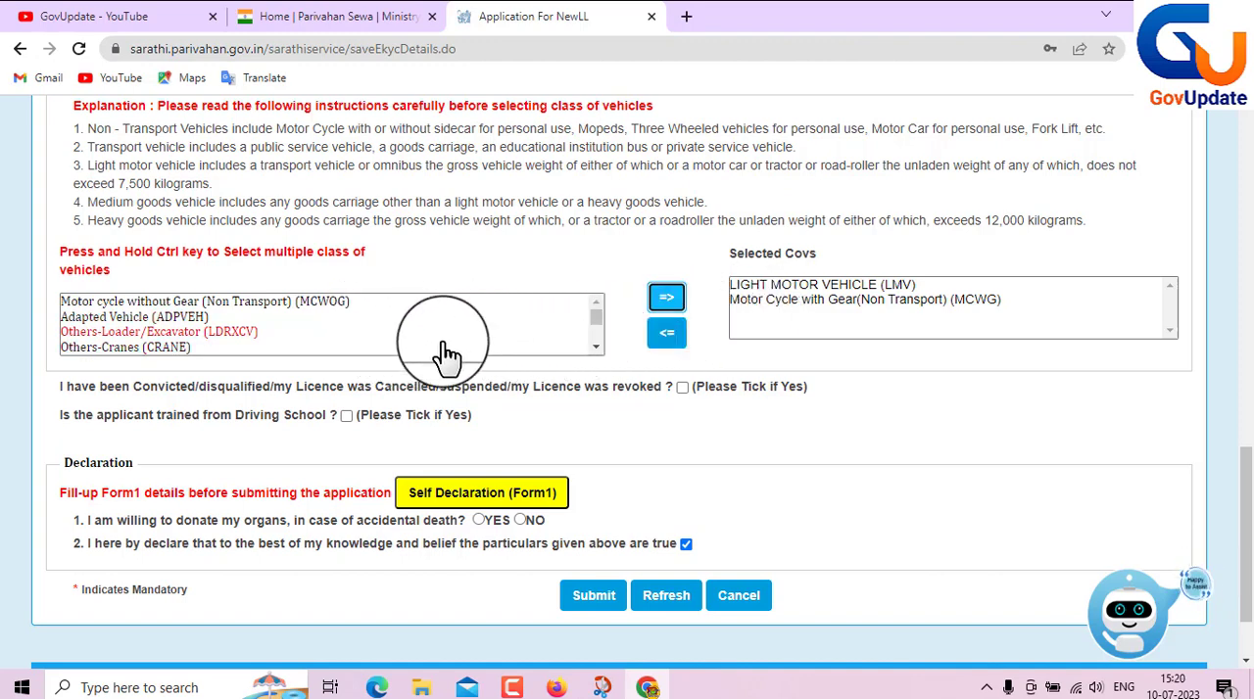
click(796, 314)
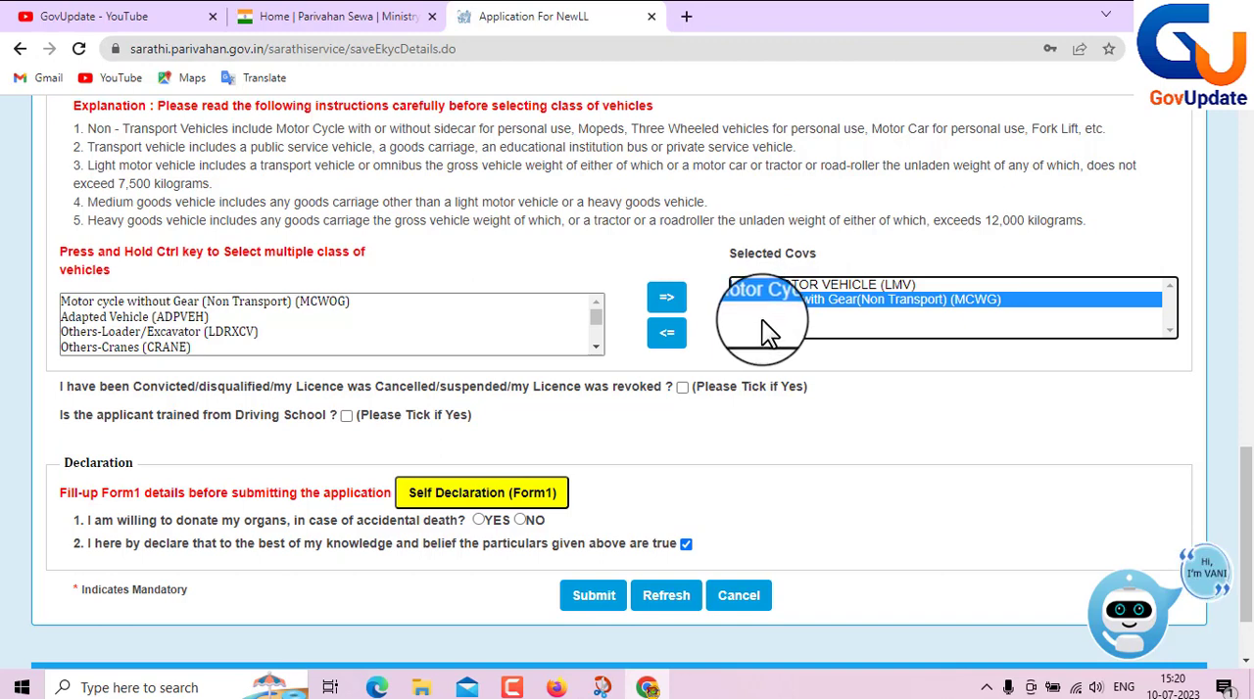
click(705, 417)
- Open the Self Declaration (Form1) from the Declaration section and enlarge its window to full screen
scroll(705, 417, down, 2)
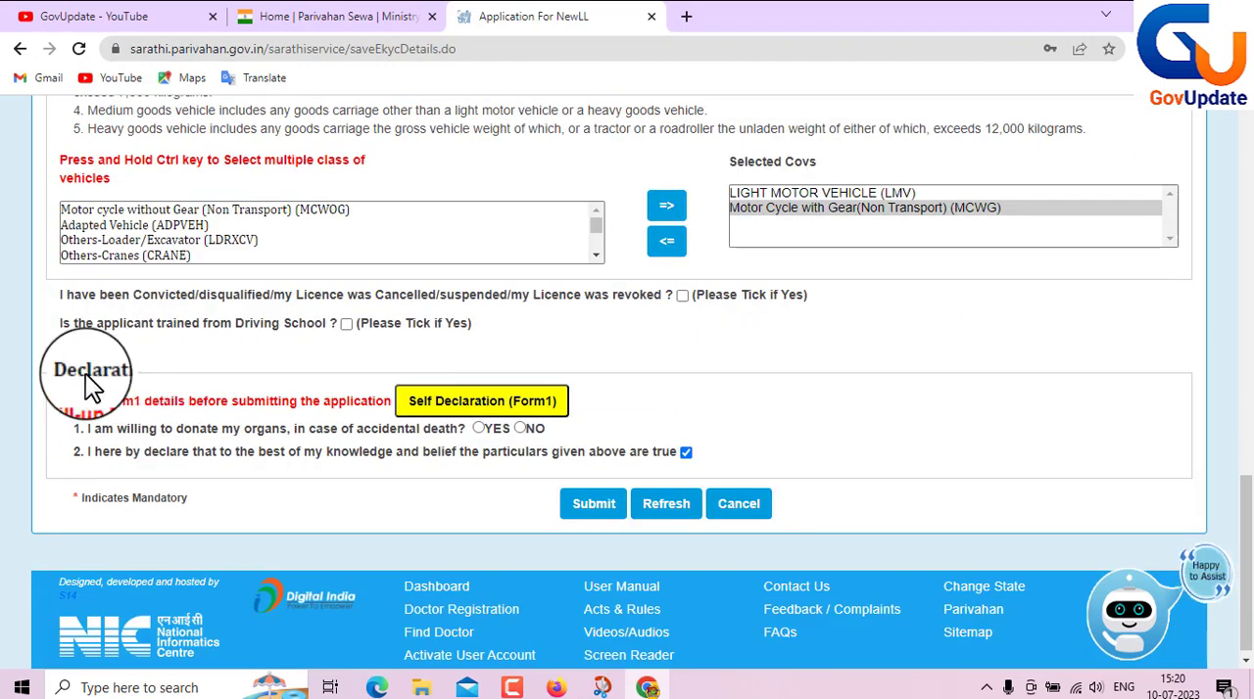
click(495, 410)
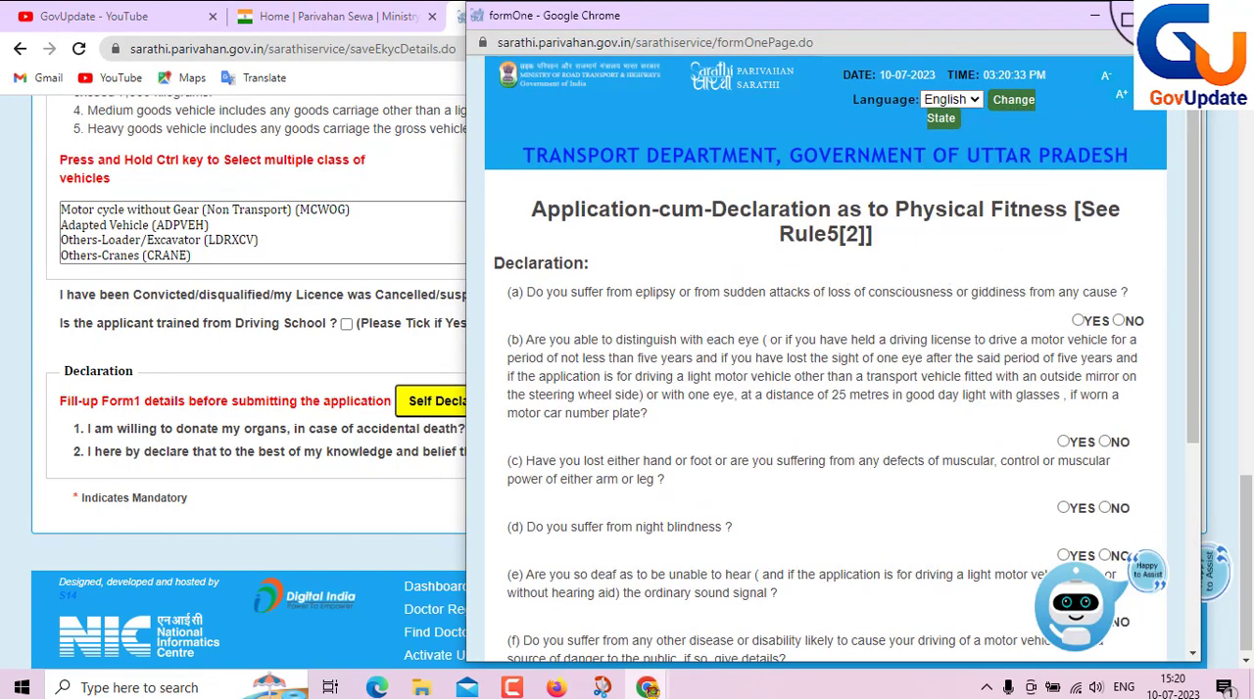
click(1125, 14)
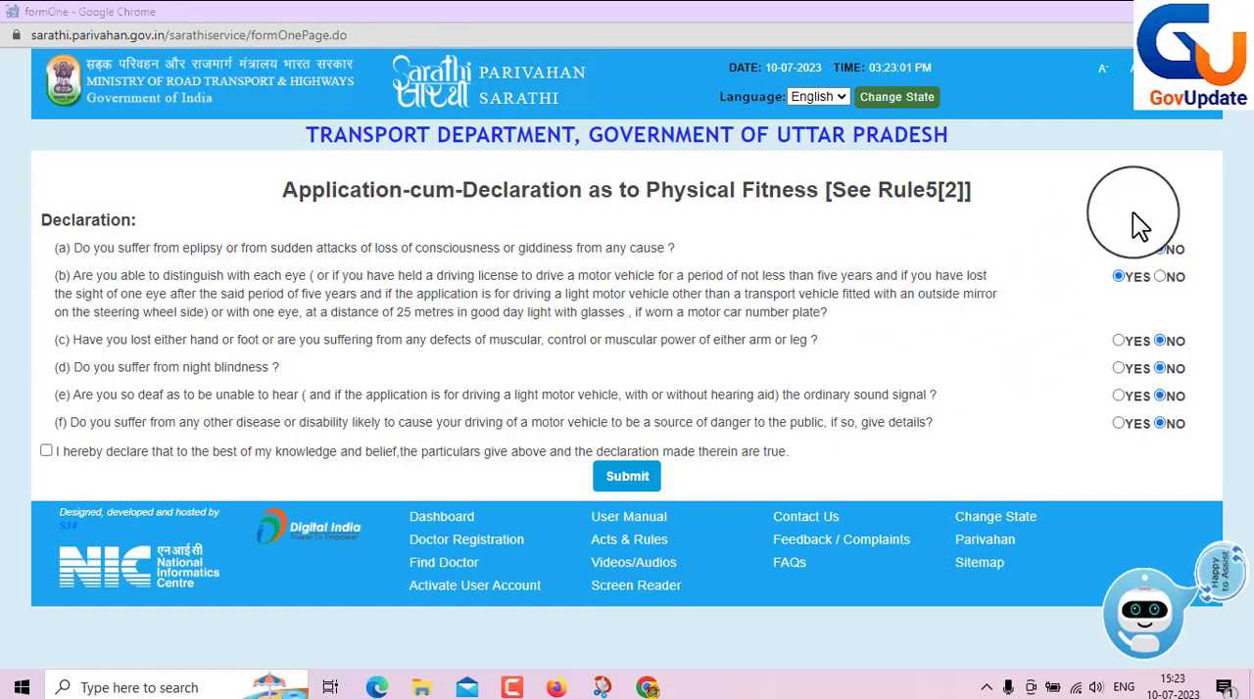
- Answer NO to suffering from night blindness, accept the truth declaration, and submit the physical fitness self-declaration
click(1159, 369)
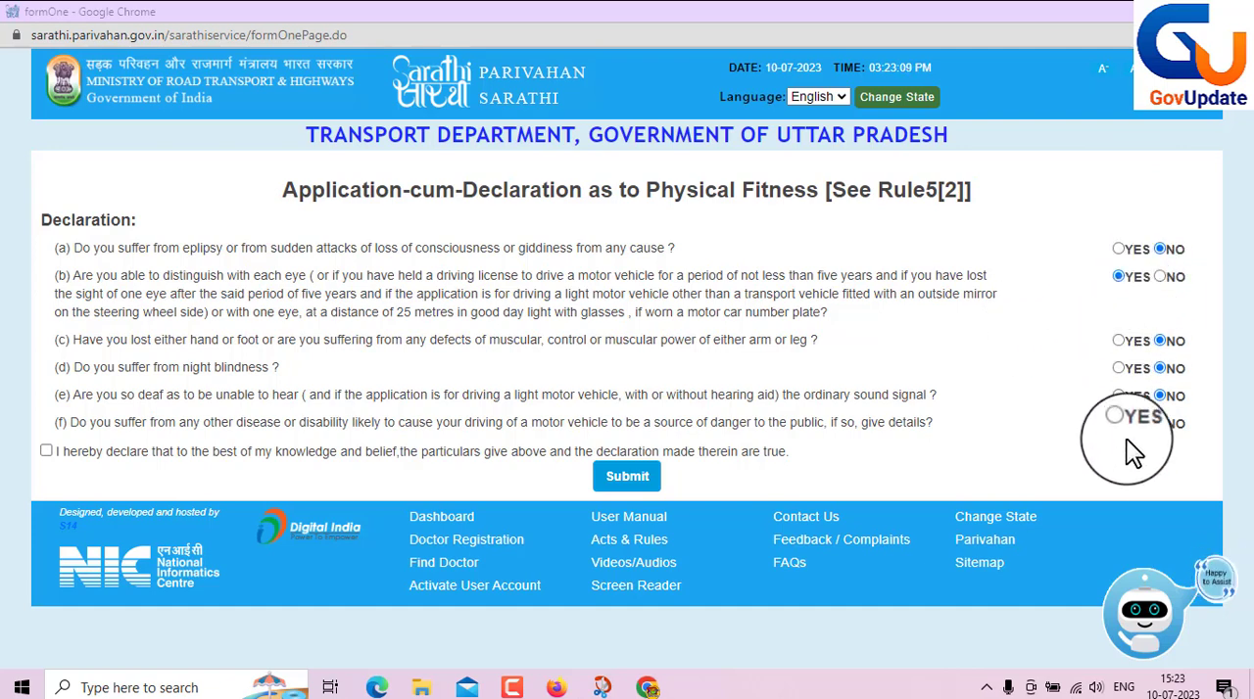
click(46, 452)
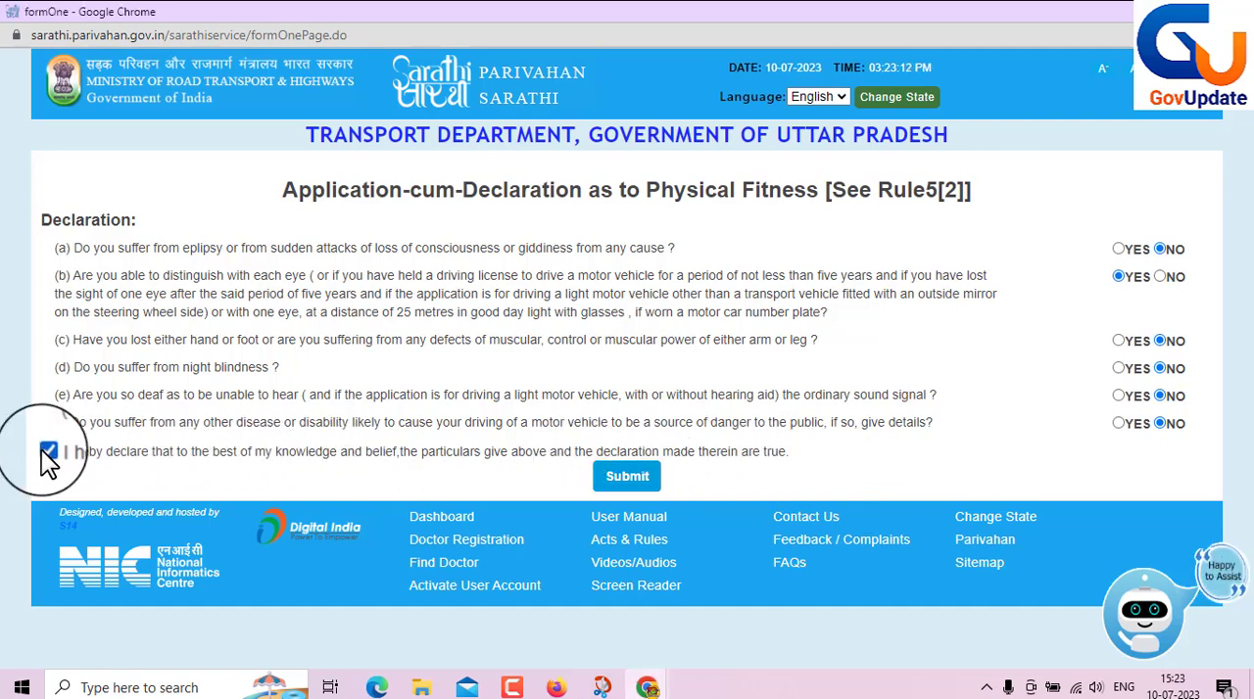
click(662, 482)
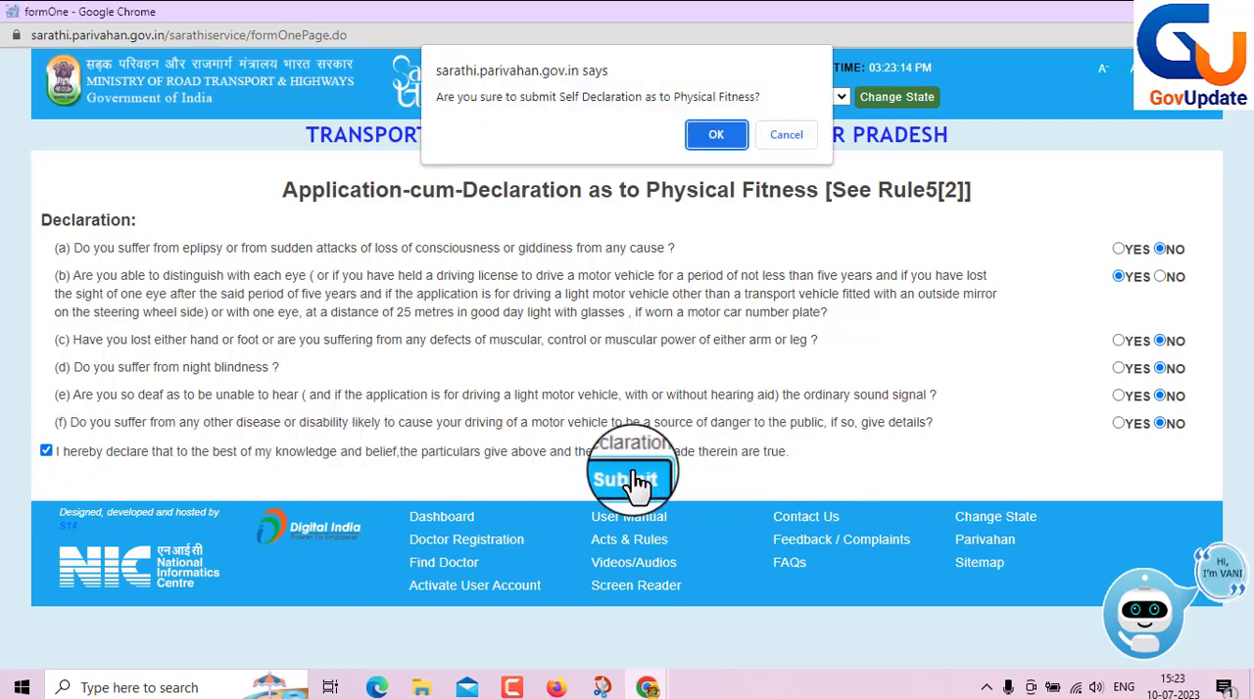
click(714, 129)
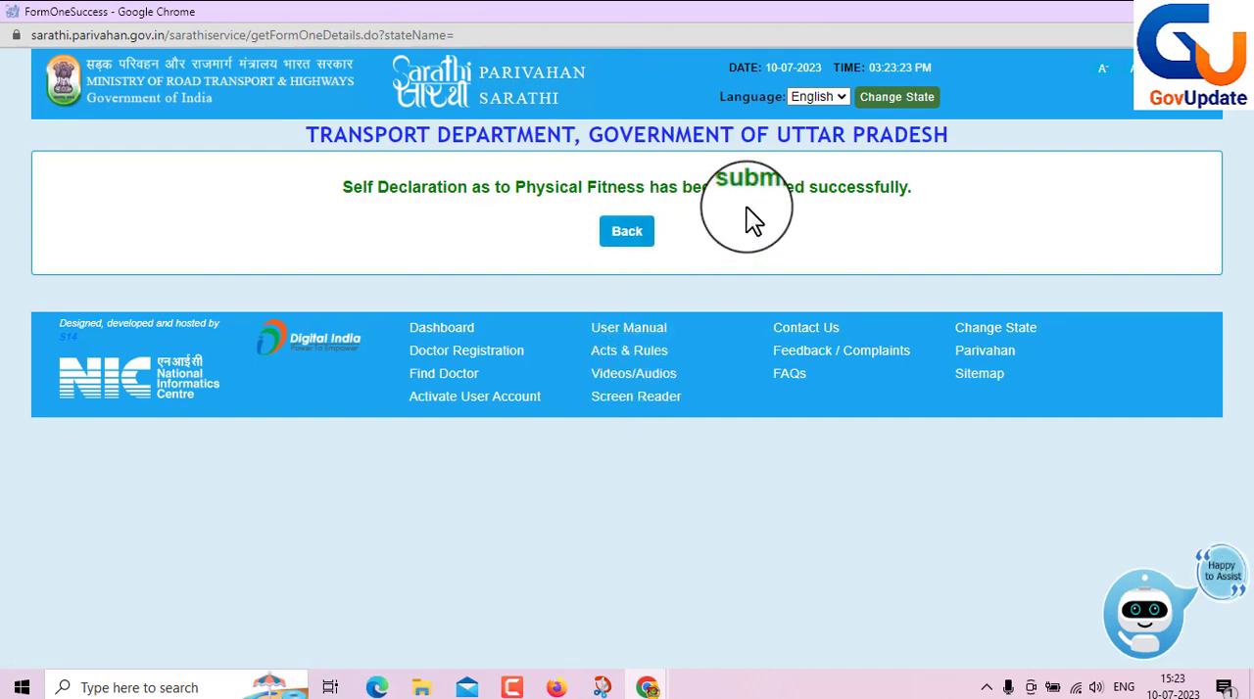
- Return from Form1, answer NO to organ donation, and submit the learner's licence application, accepting all confirmation prompts
click(612, 241)
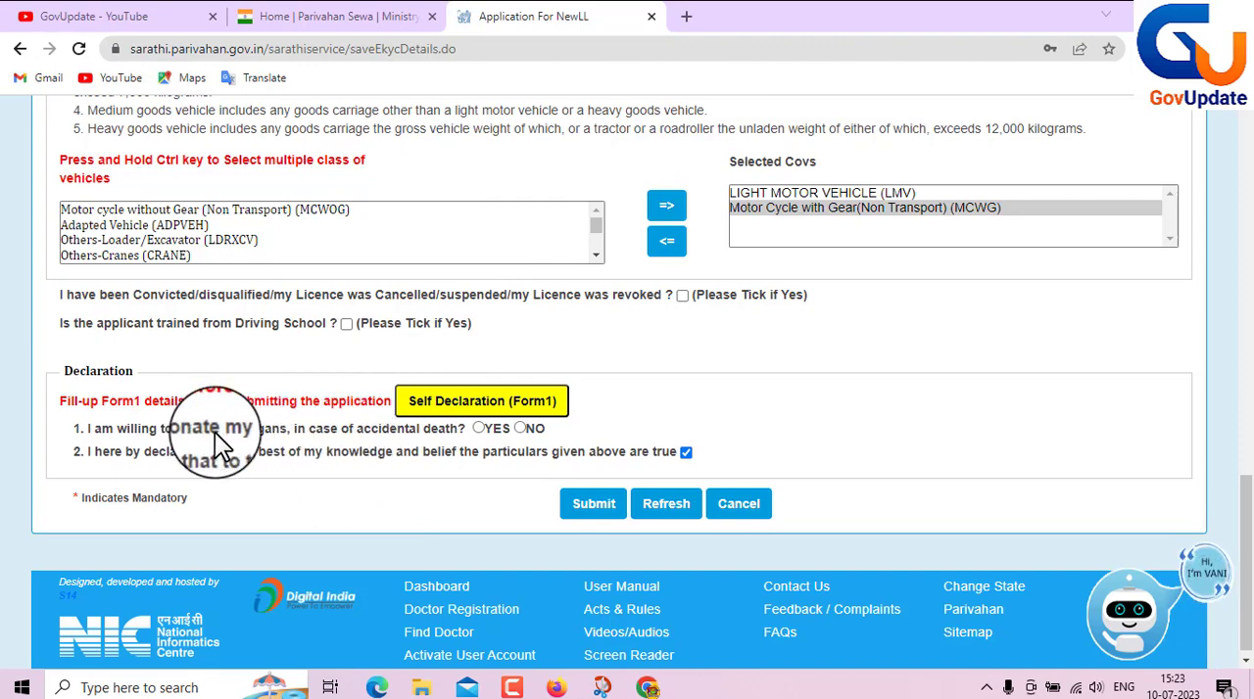
click(521, 429)
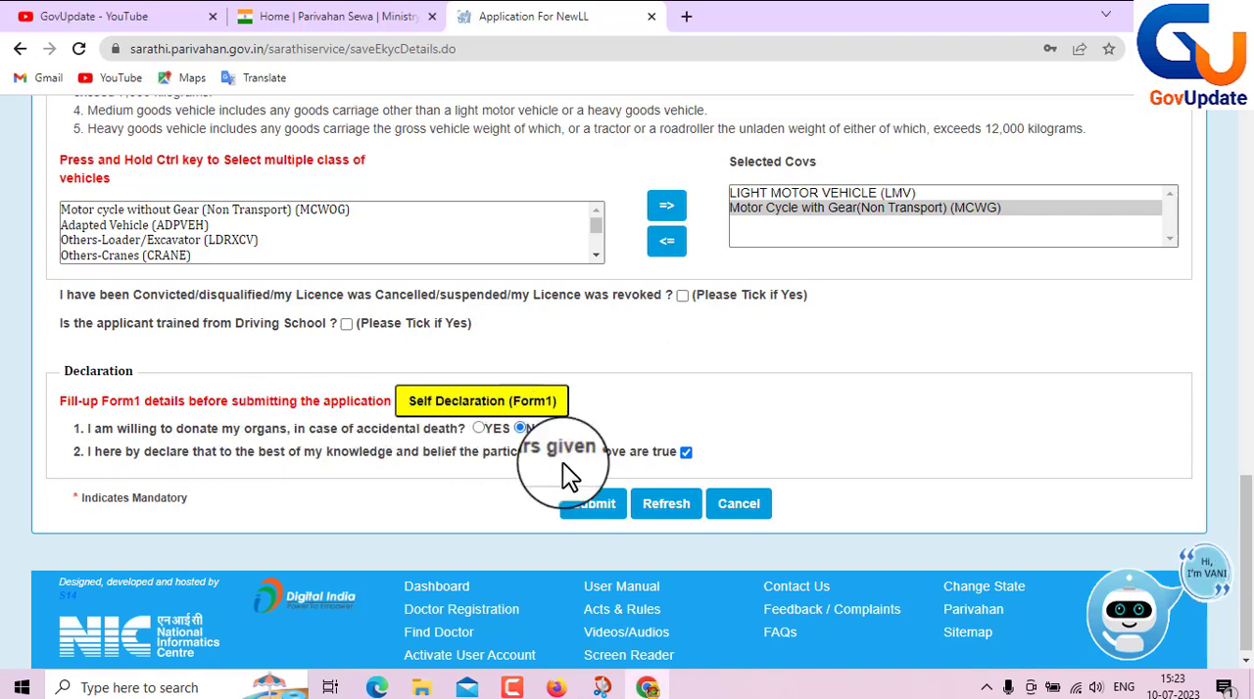
click(595, 509)
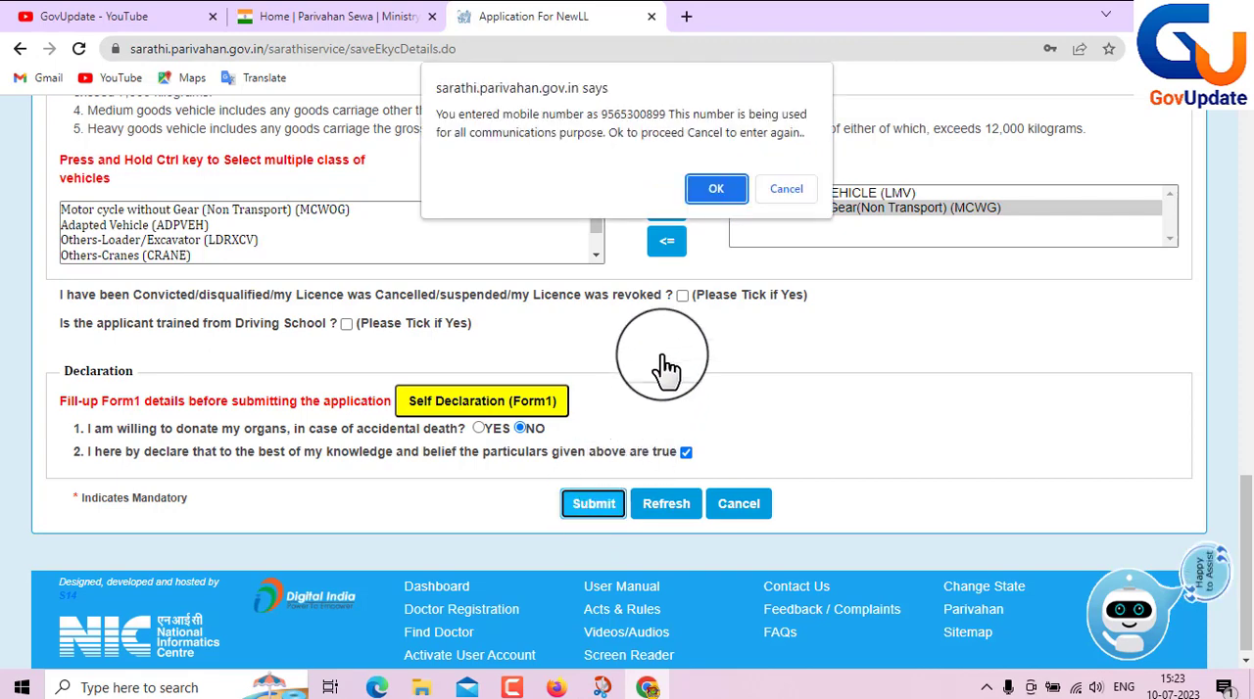
click(703, 186)
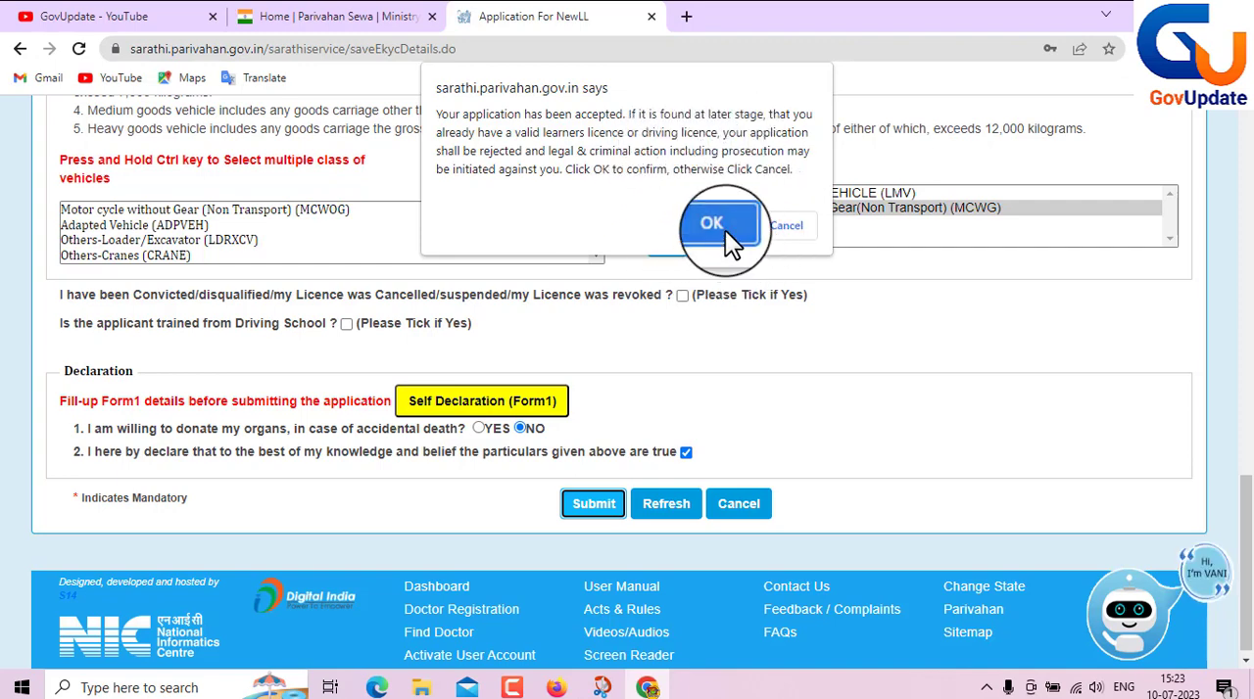
click(720, 227)
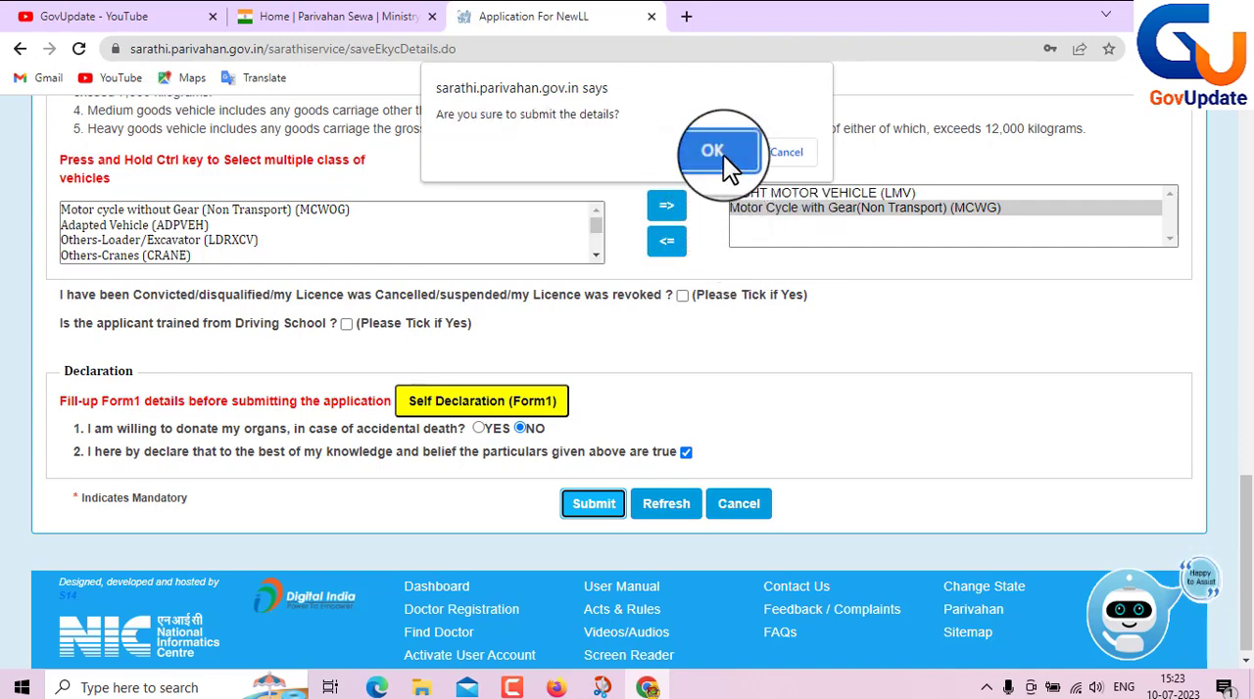
click(723, 152)
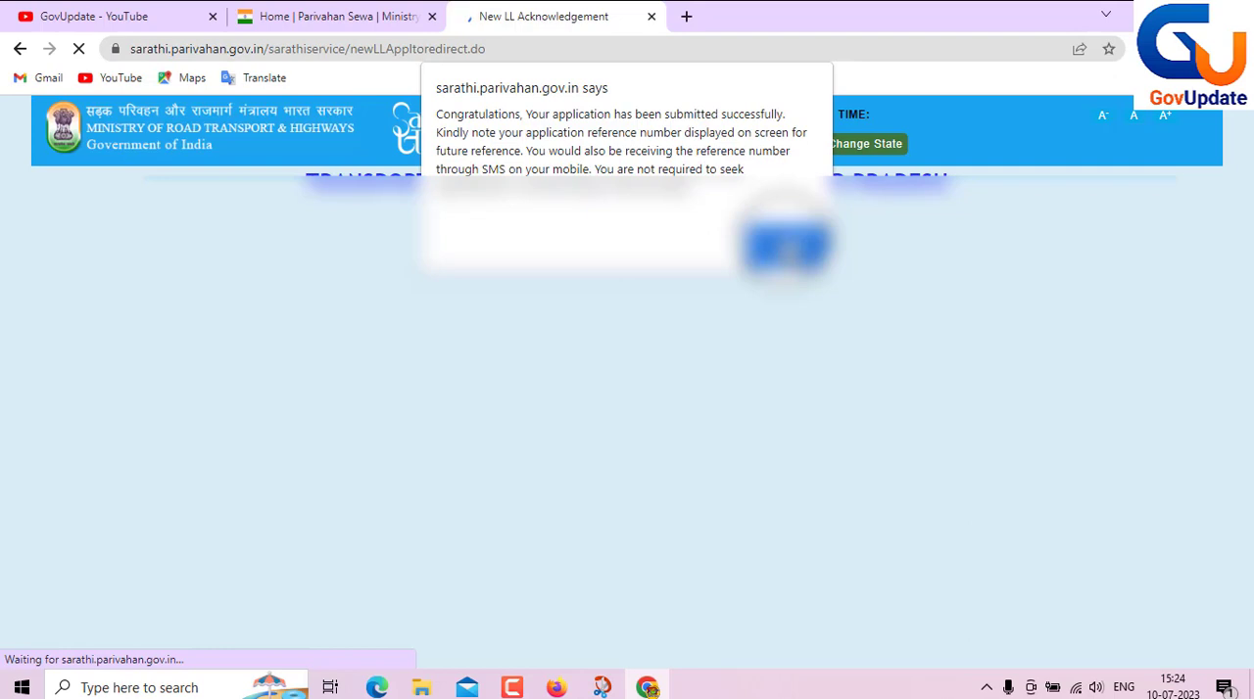
click(785, 247)
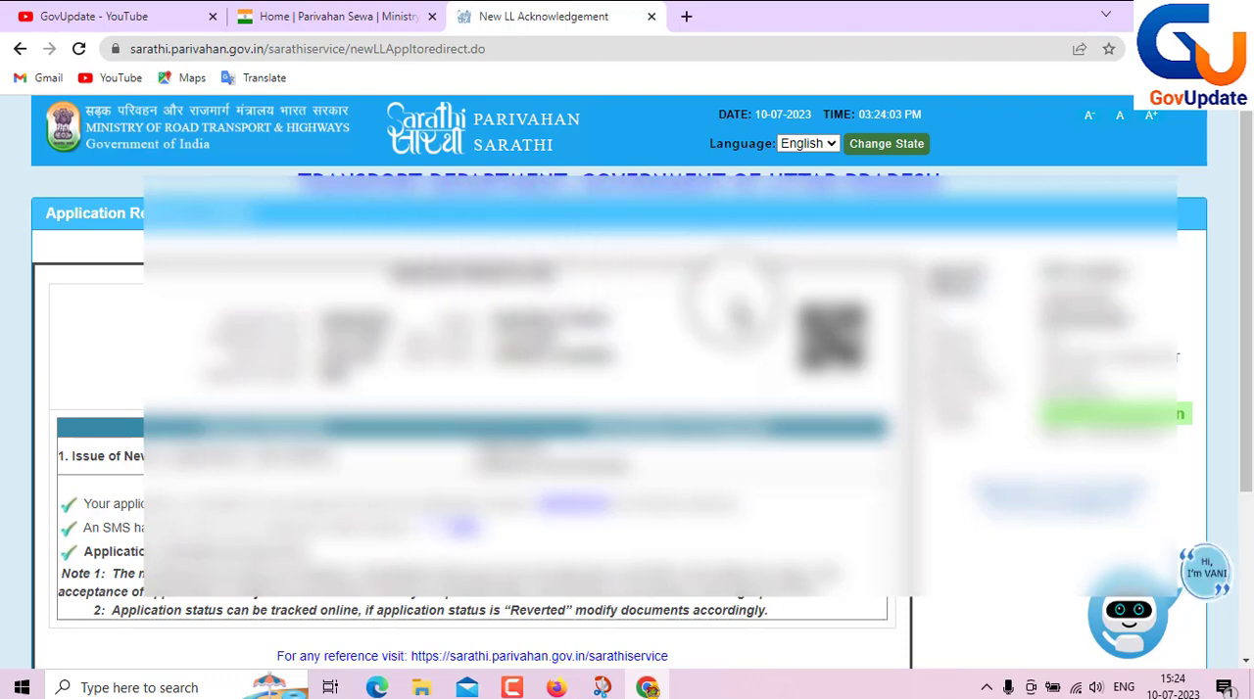
- Continue from the application acknowledgement to Application Status, refresh the captcha, enter the new captcha text, and submit the status request
scroll(627, 392, down, 3)
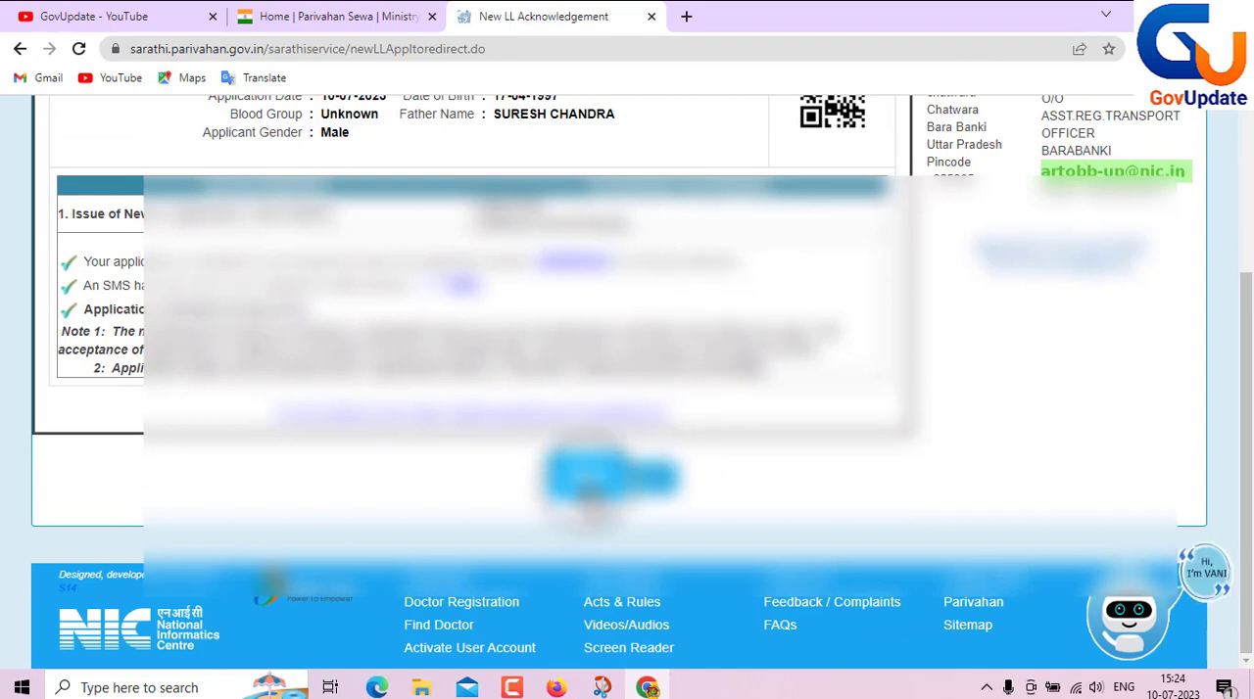
click(593, 477)
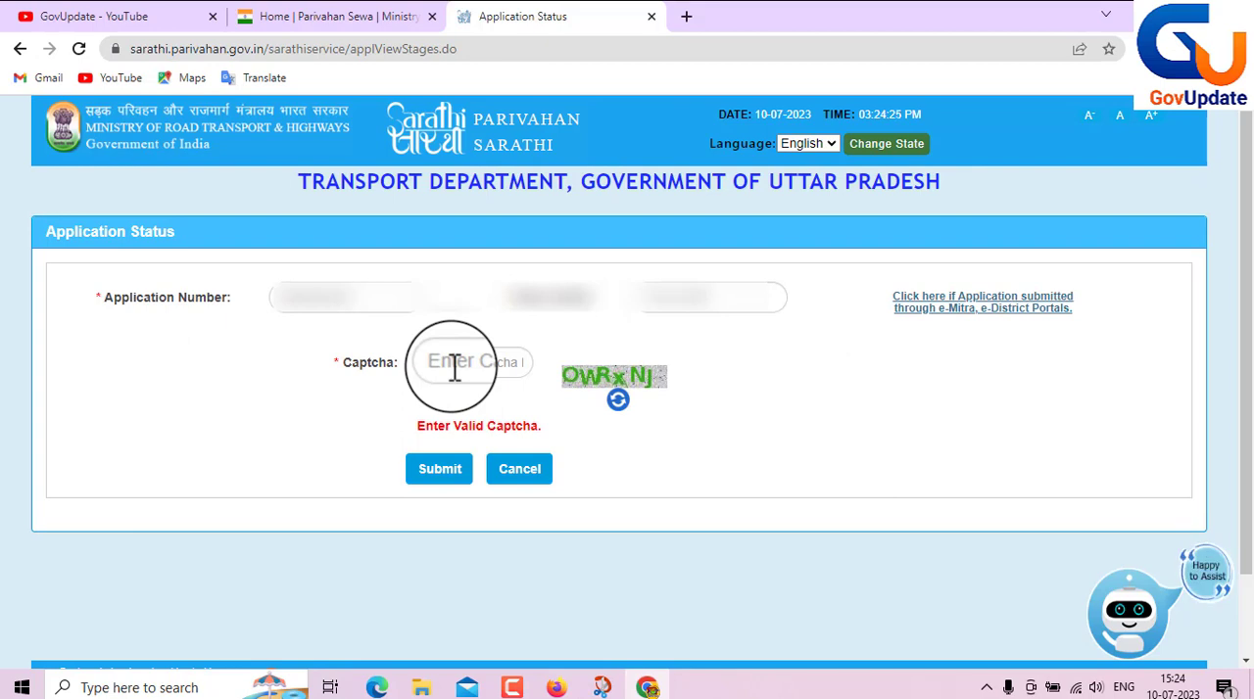
click(455, 364)
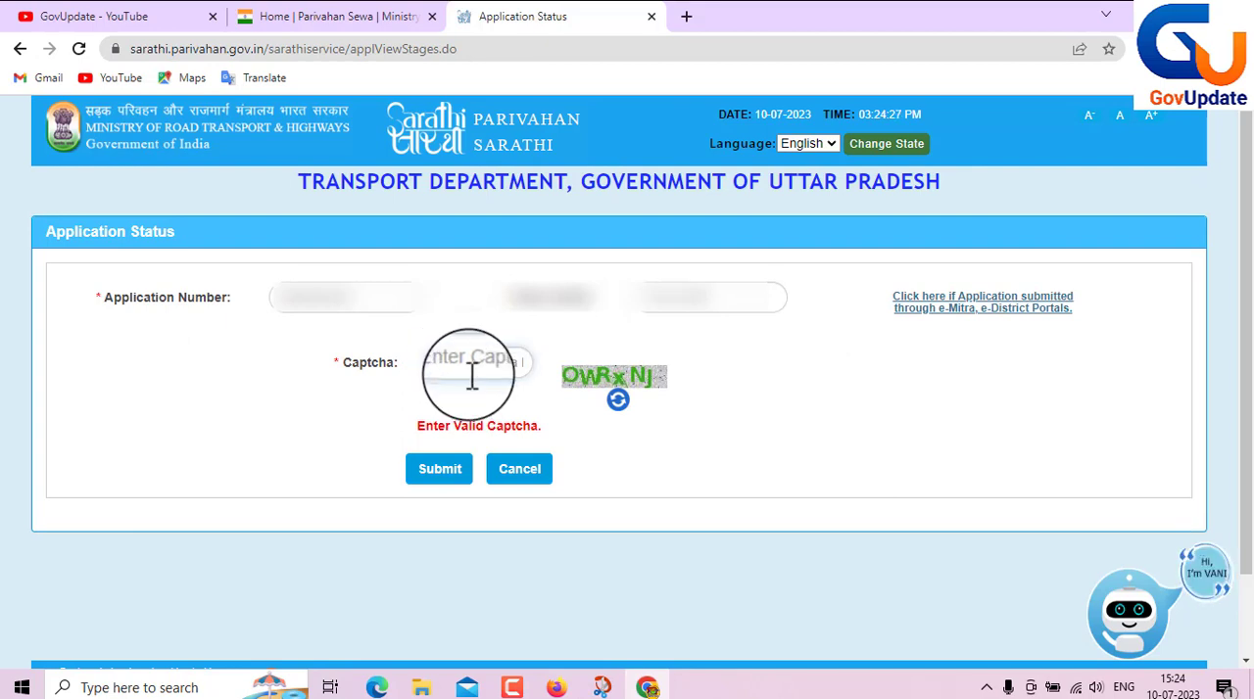
click(615, 403)
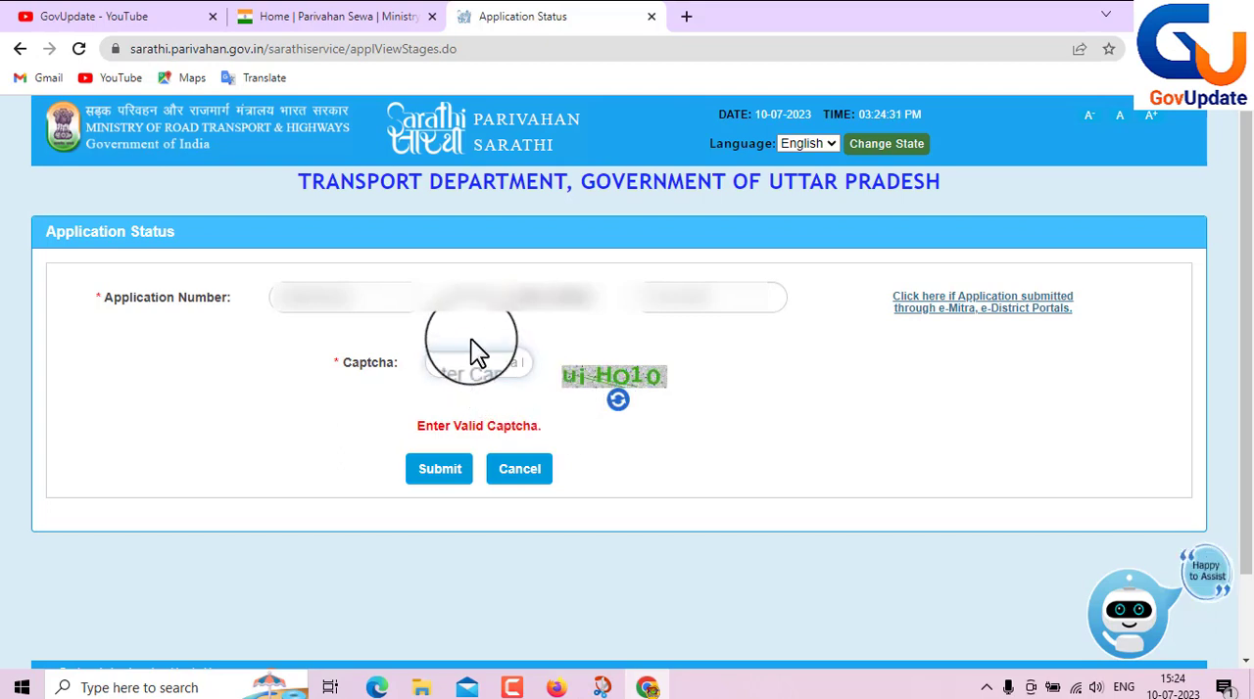
text(uiHO1o)
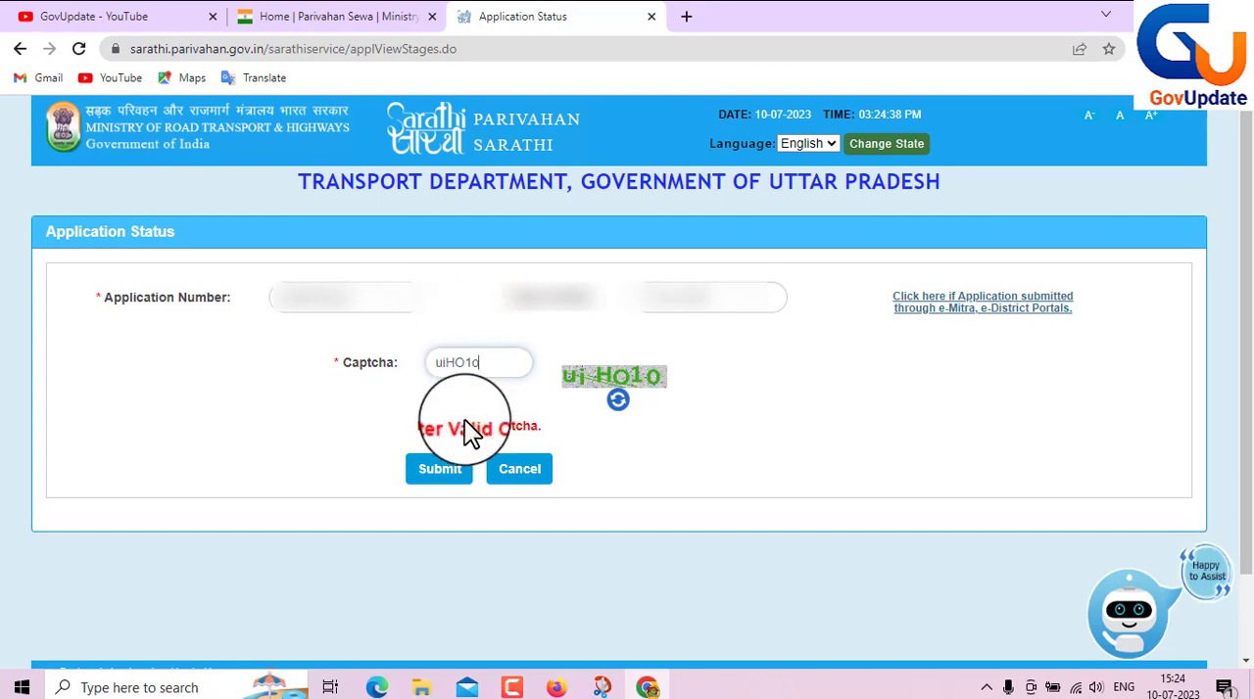
click(440, 469)
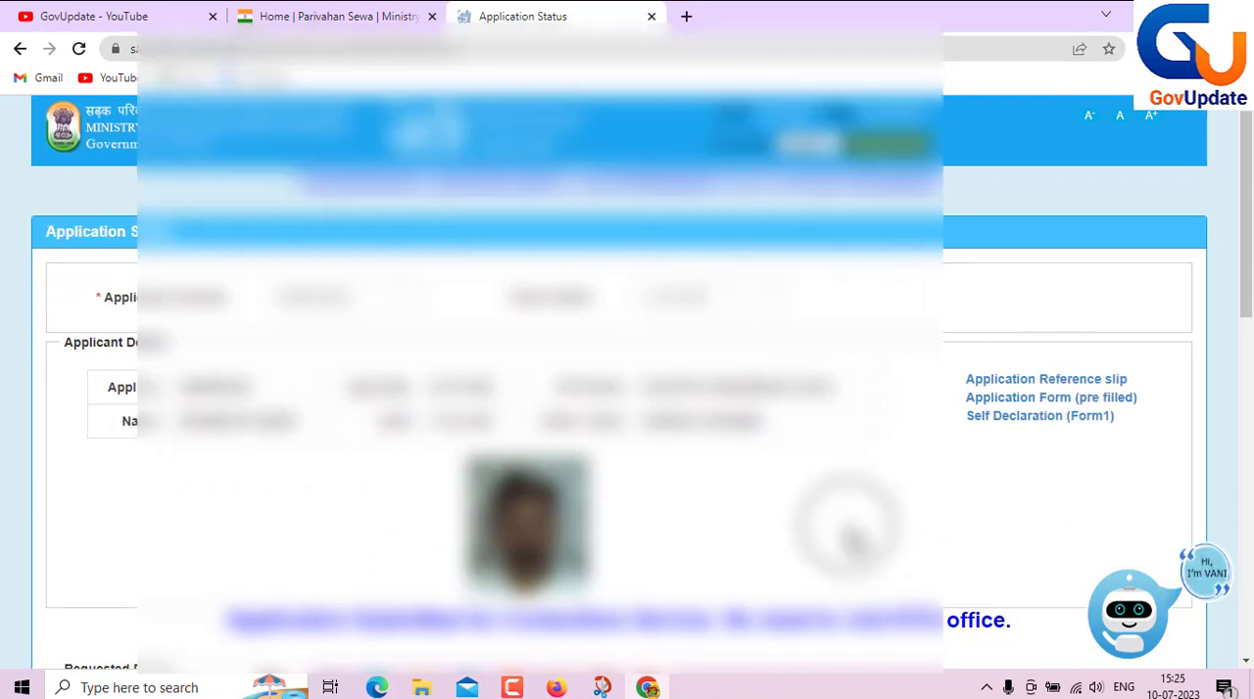
- Proceed to the UPLOAD DOCUMENTS stage and accept the declaration that the details provided are true and correct
scroll(862, 514, down, 3)
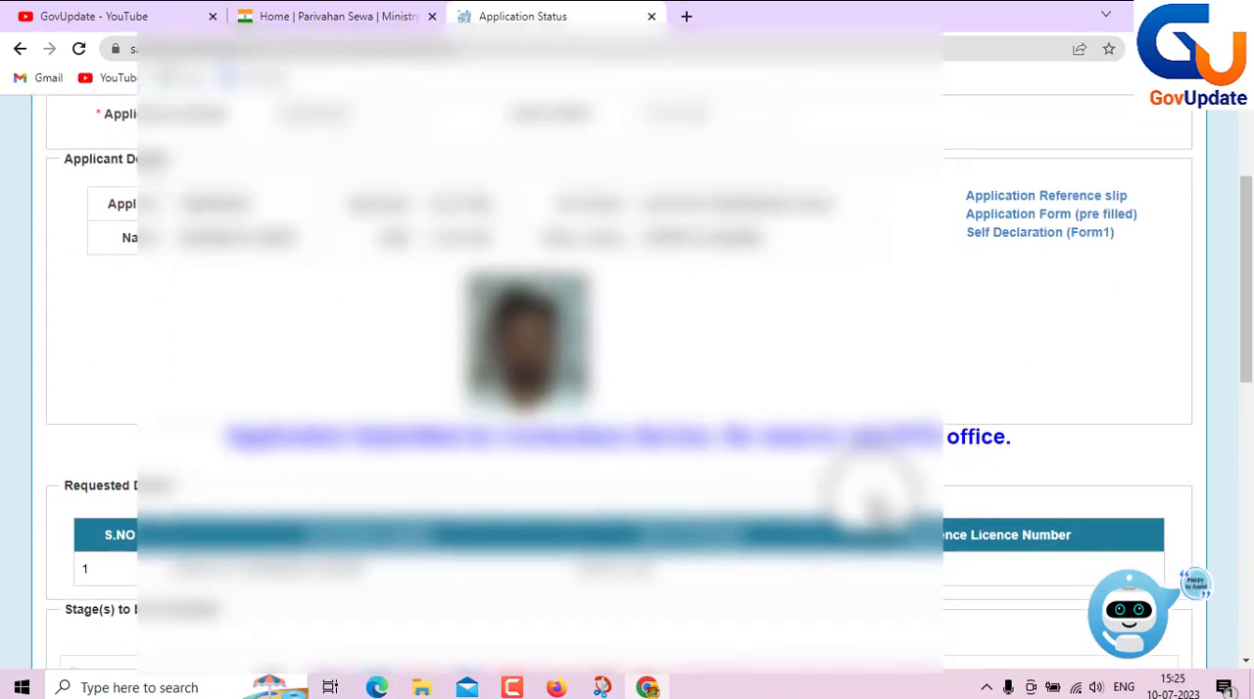
scroll(870, 502, down, 3)
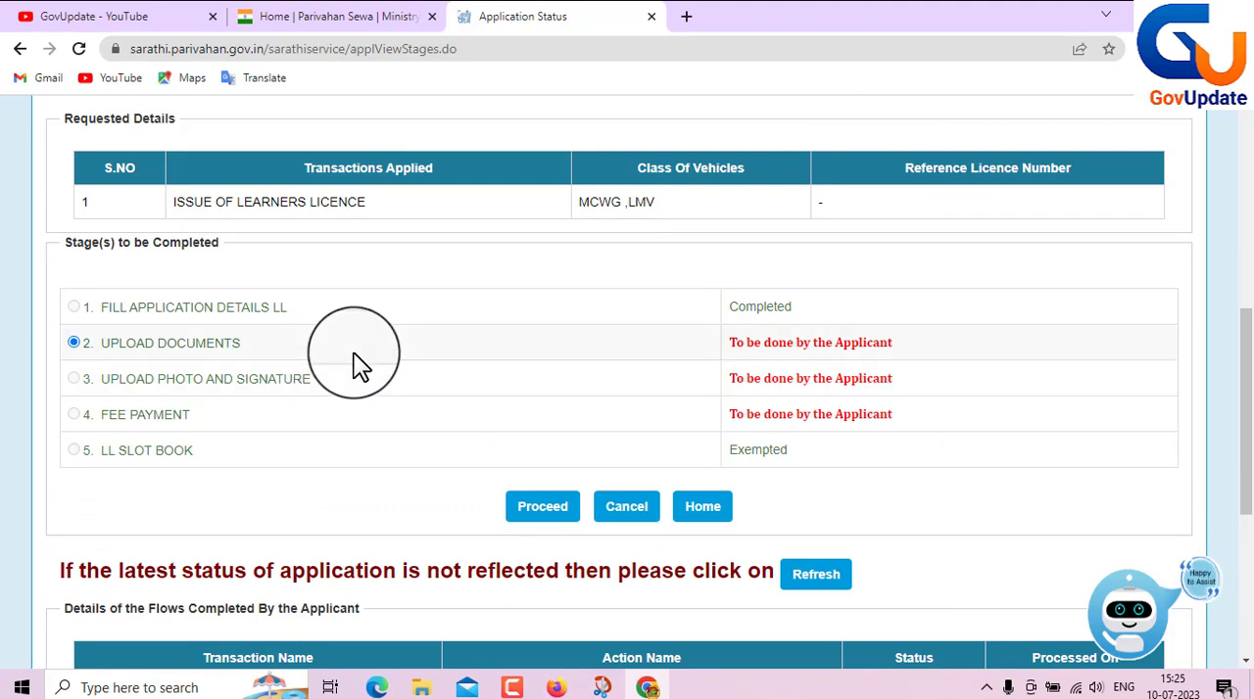
click(544, 524)
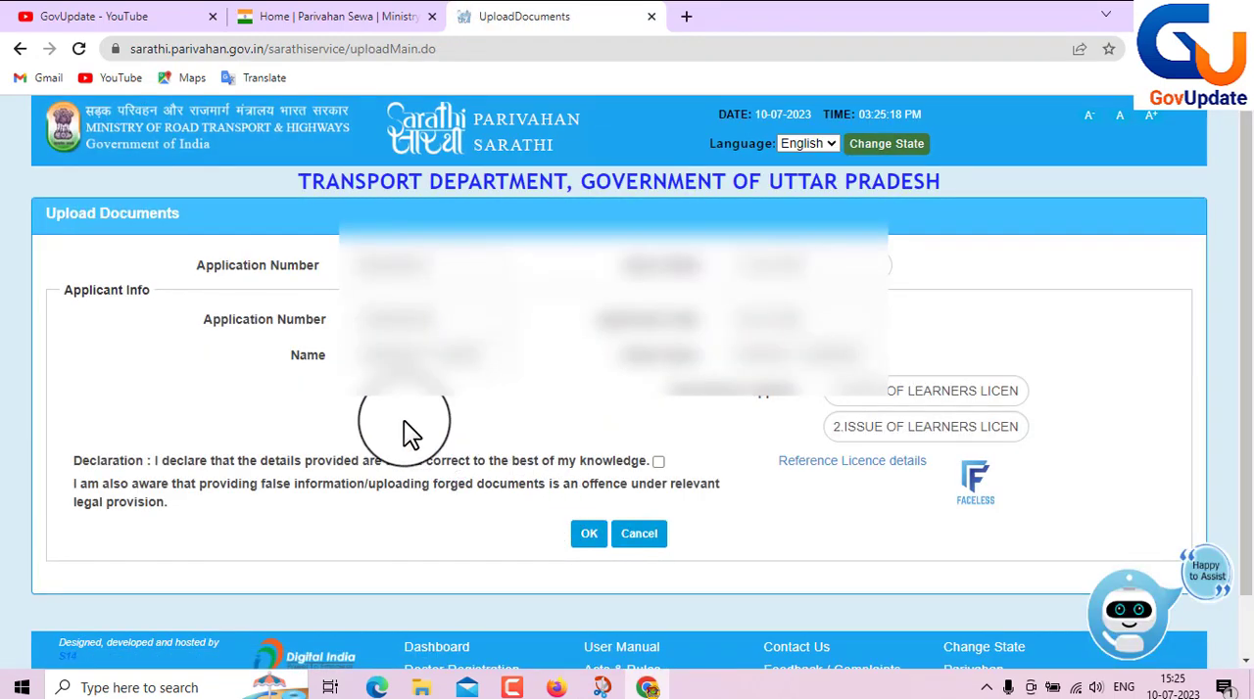
click(657, 463)
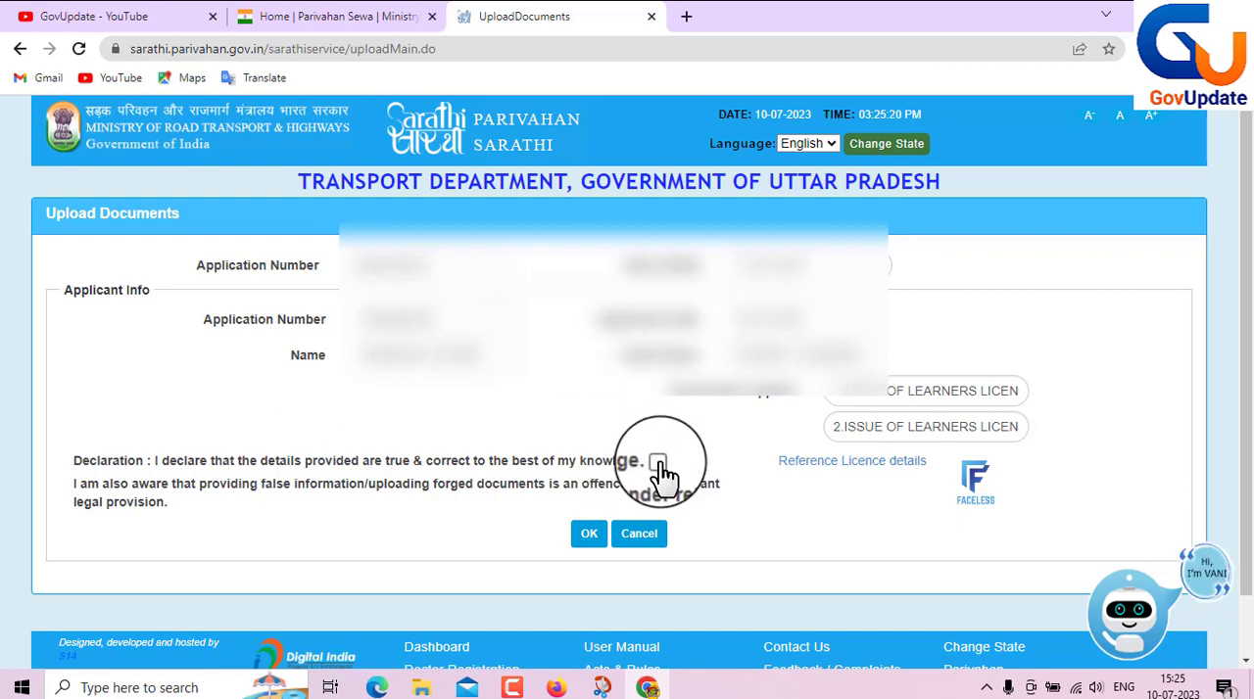
click(591, 537)
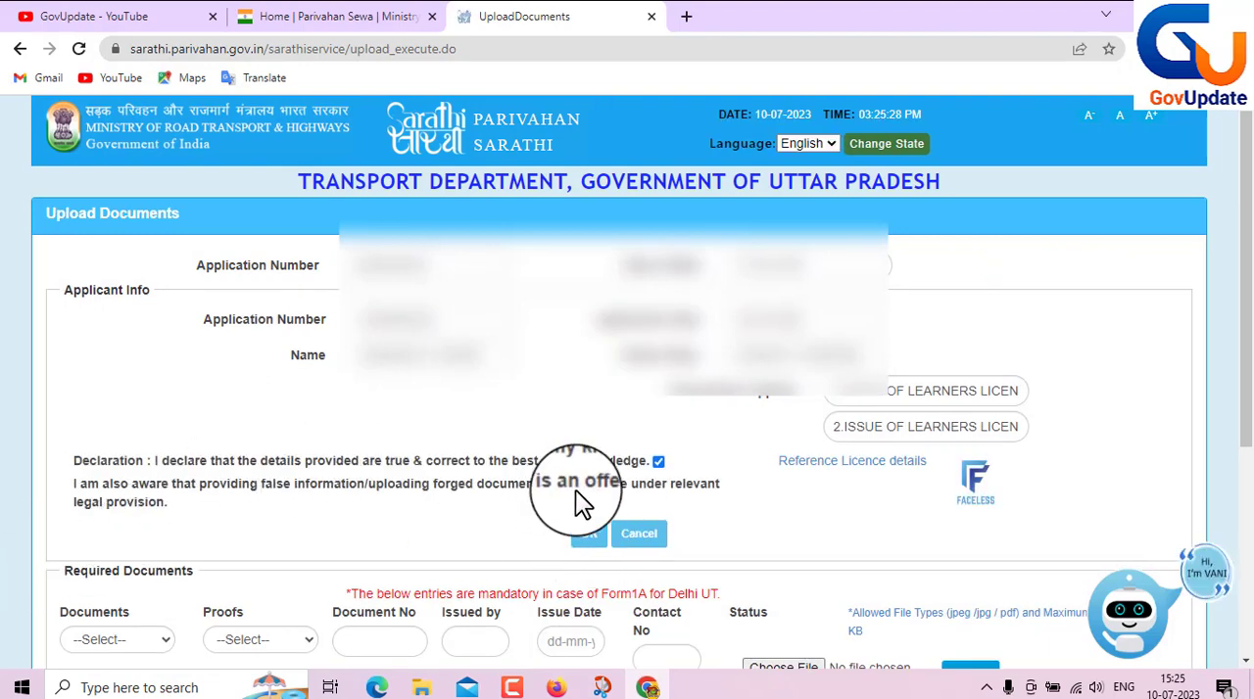
- Under Required Documents, choose Age Proof as the document and Aadhar Card With DOB as its proof
scroll(576, 491, down, 2)
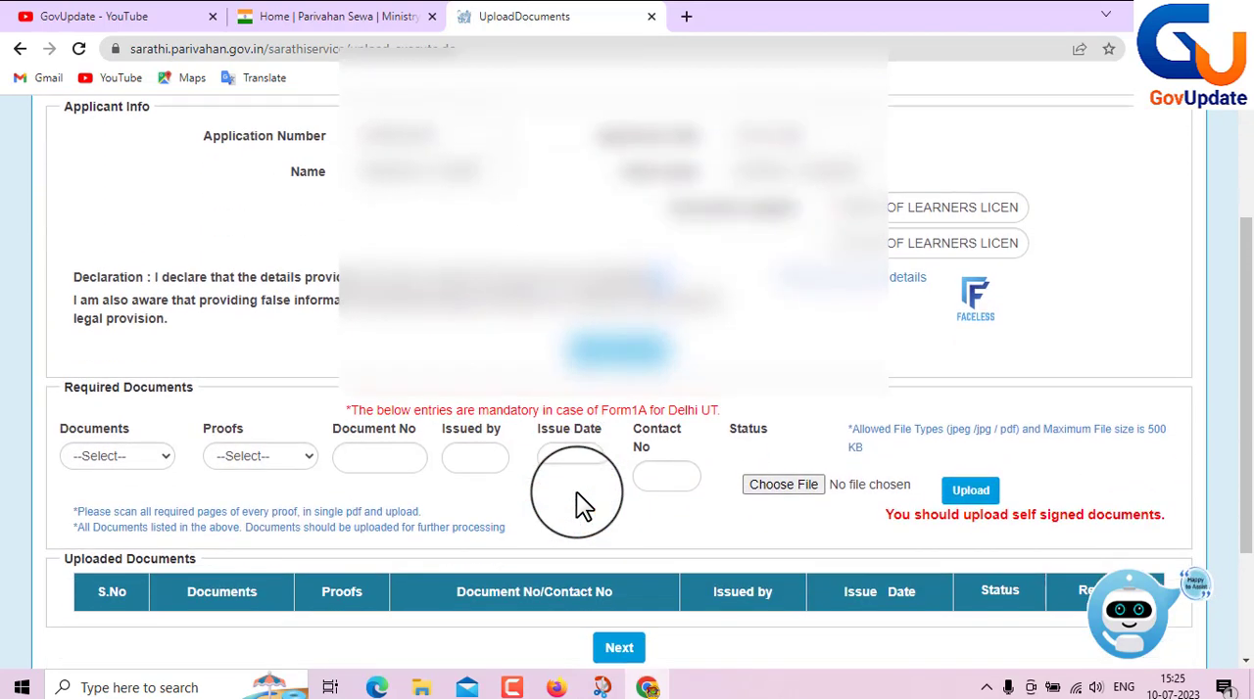
click(159, 456)
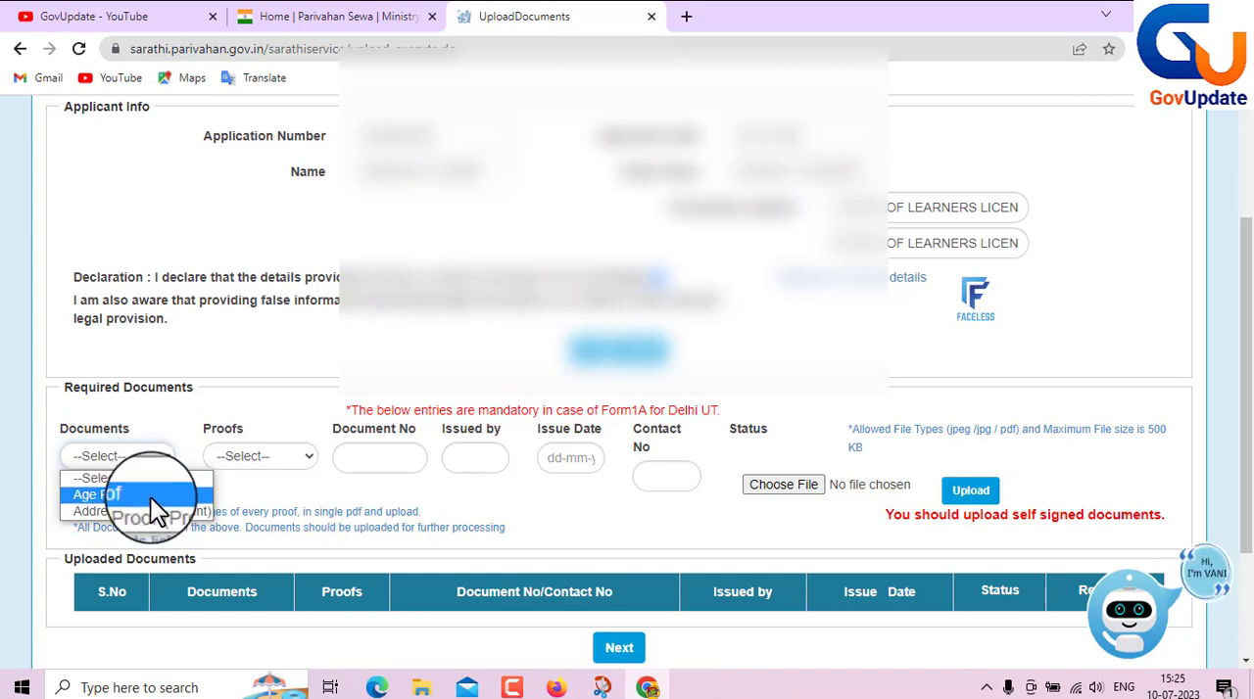
click(150, 497)
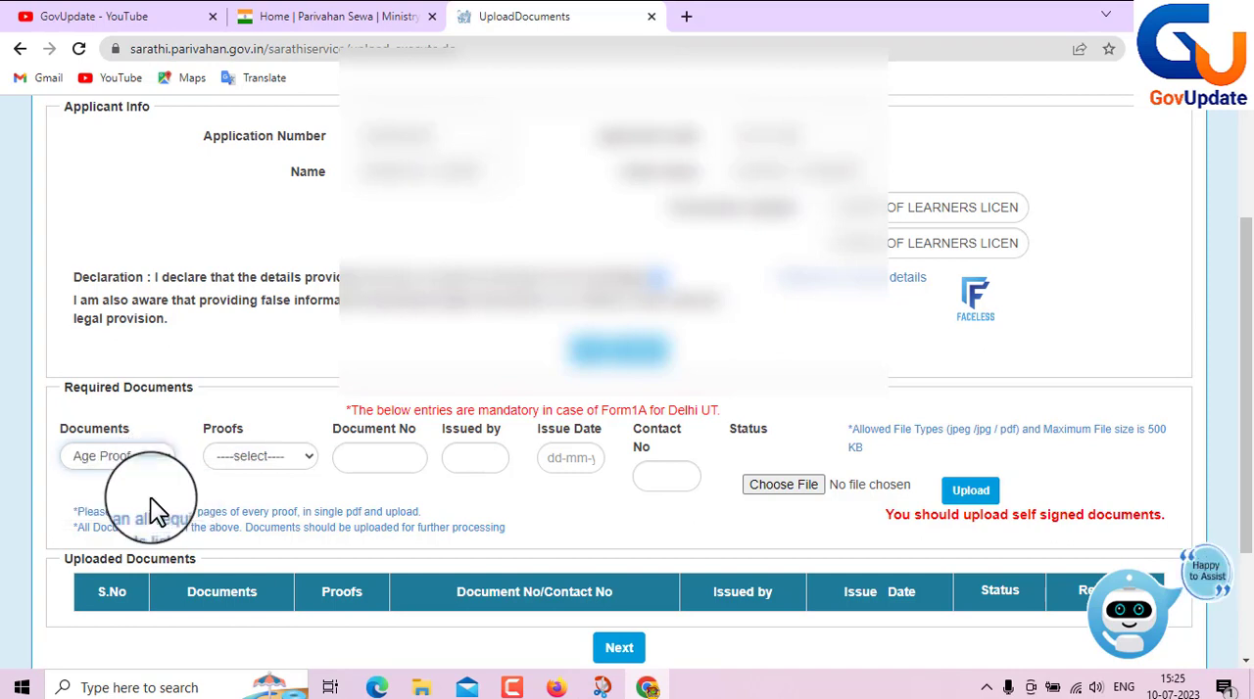
click(273, 461)
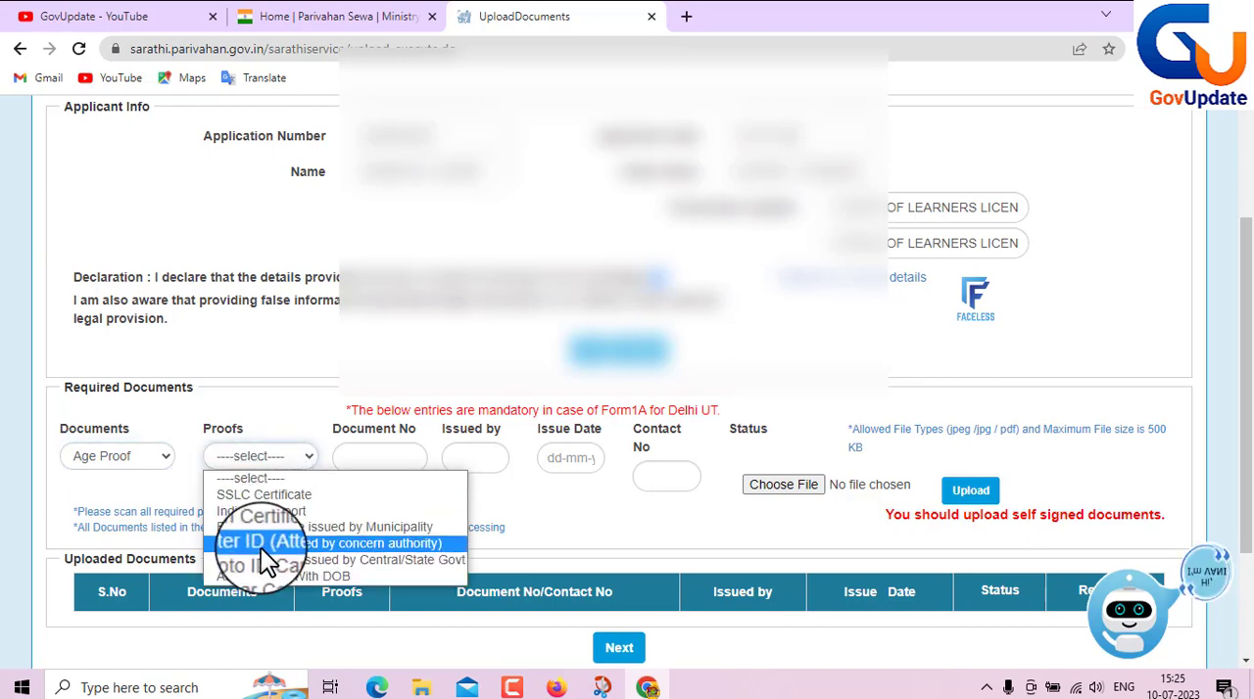
click(265, 576)
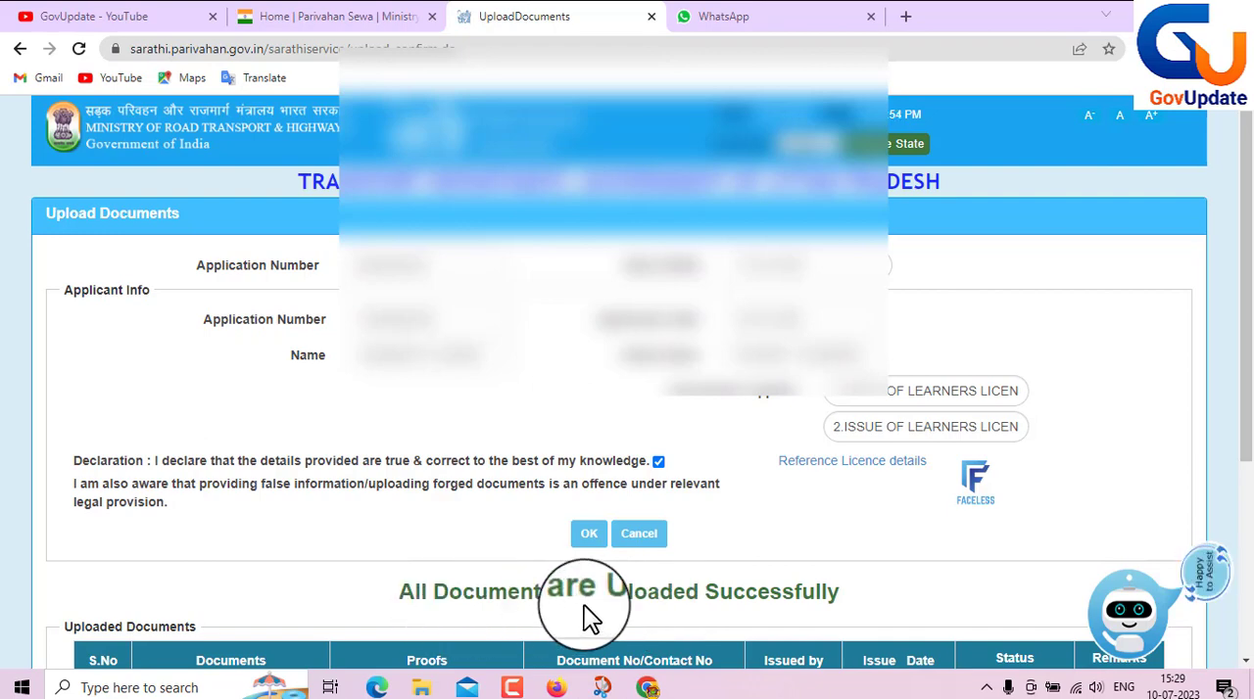
- Continue from the uploaded documents, submit the Application Status captcha, and proceed to the UPLOAD PHOTO AND SIGNATURE stage
scroll(588, 617, down, 3)
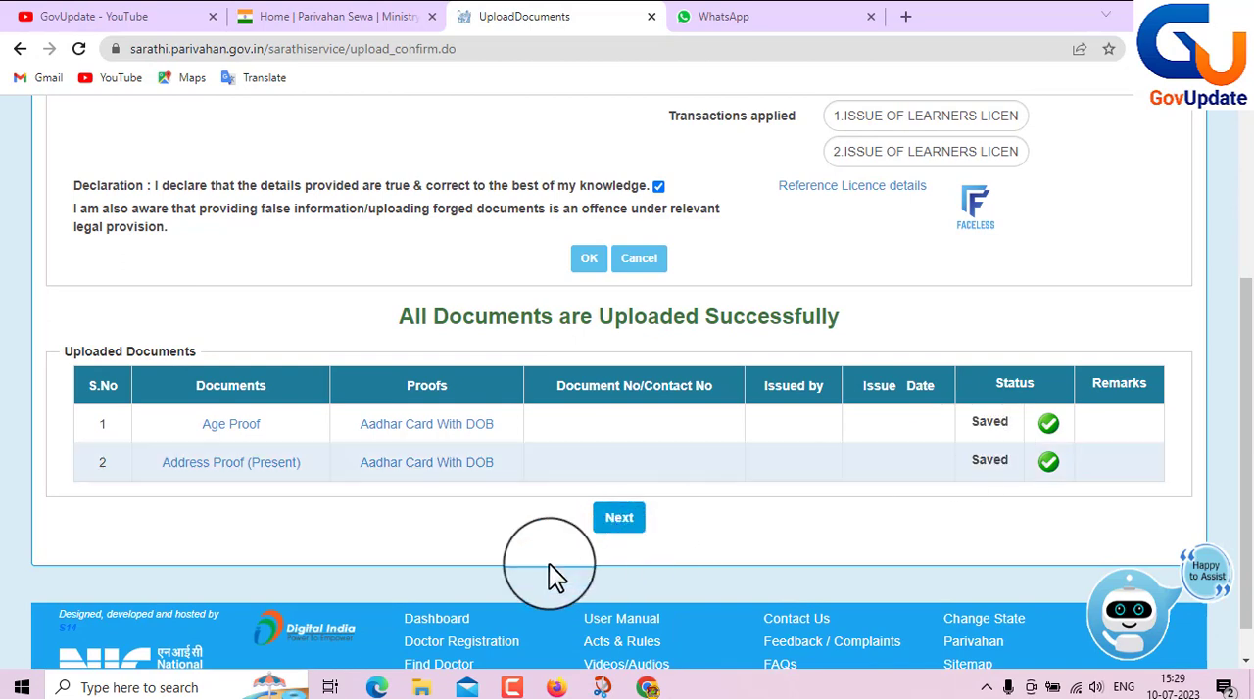
click(617, 519)
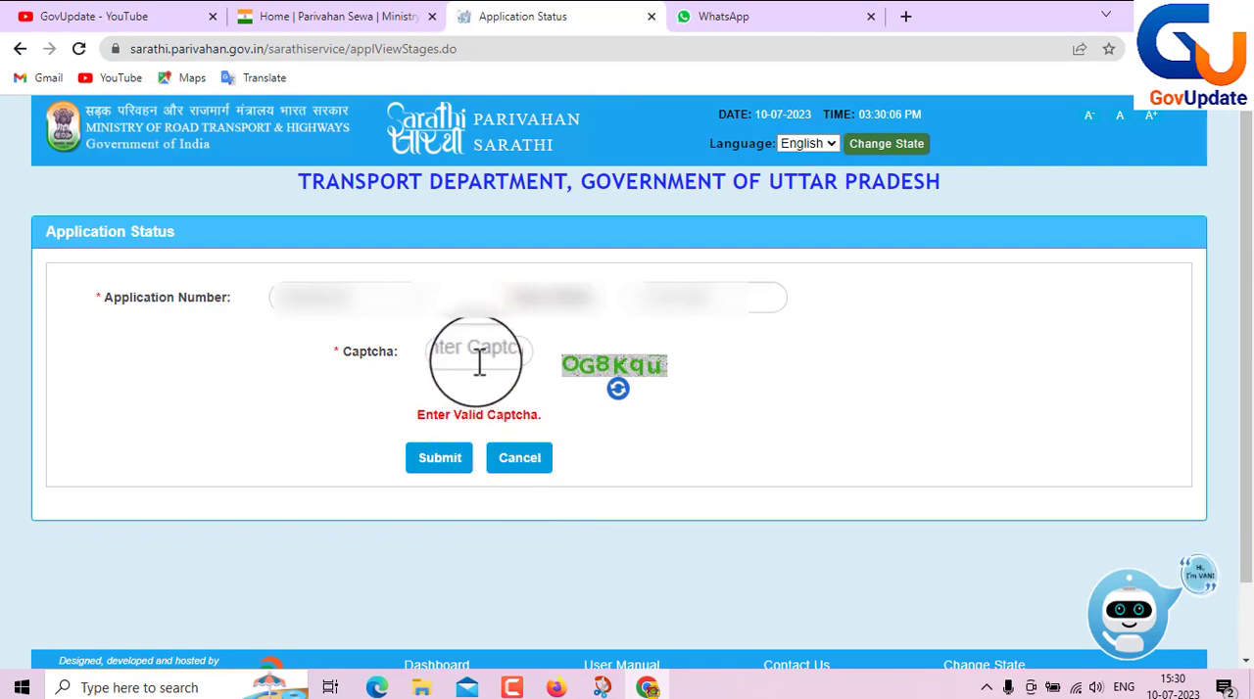
click(440, 458)
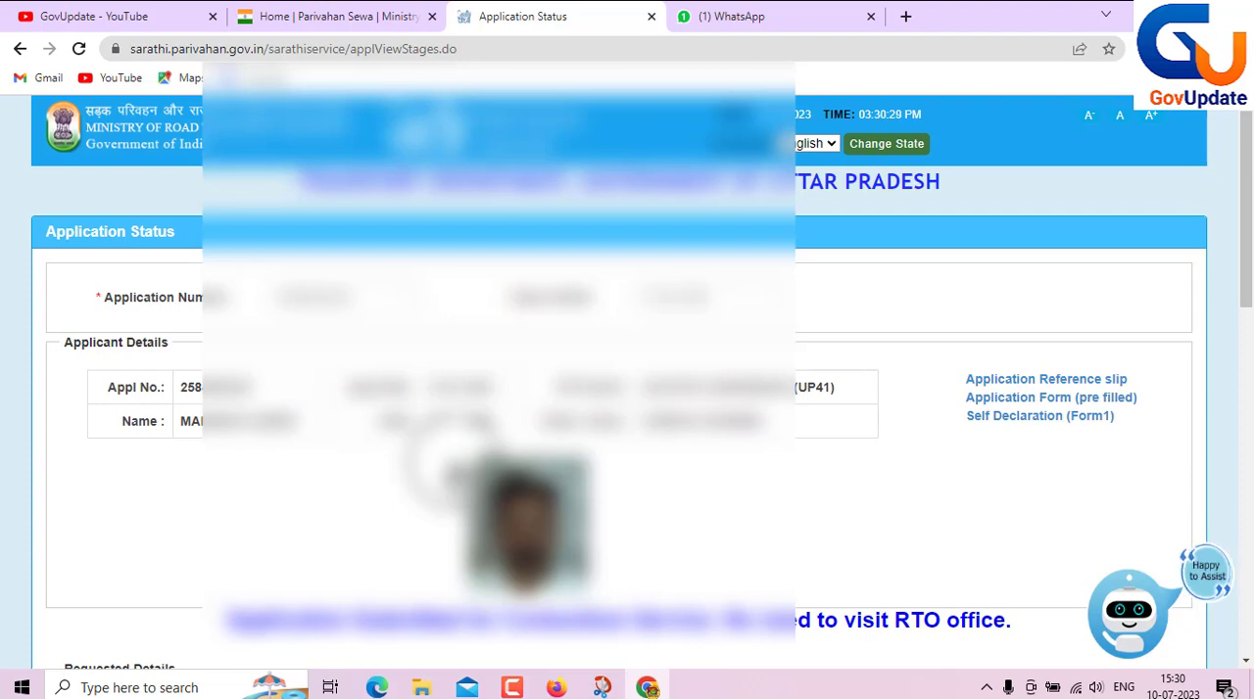
scroll(627, 377, down, 4)
scroll(454, 463, down, 2)
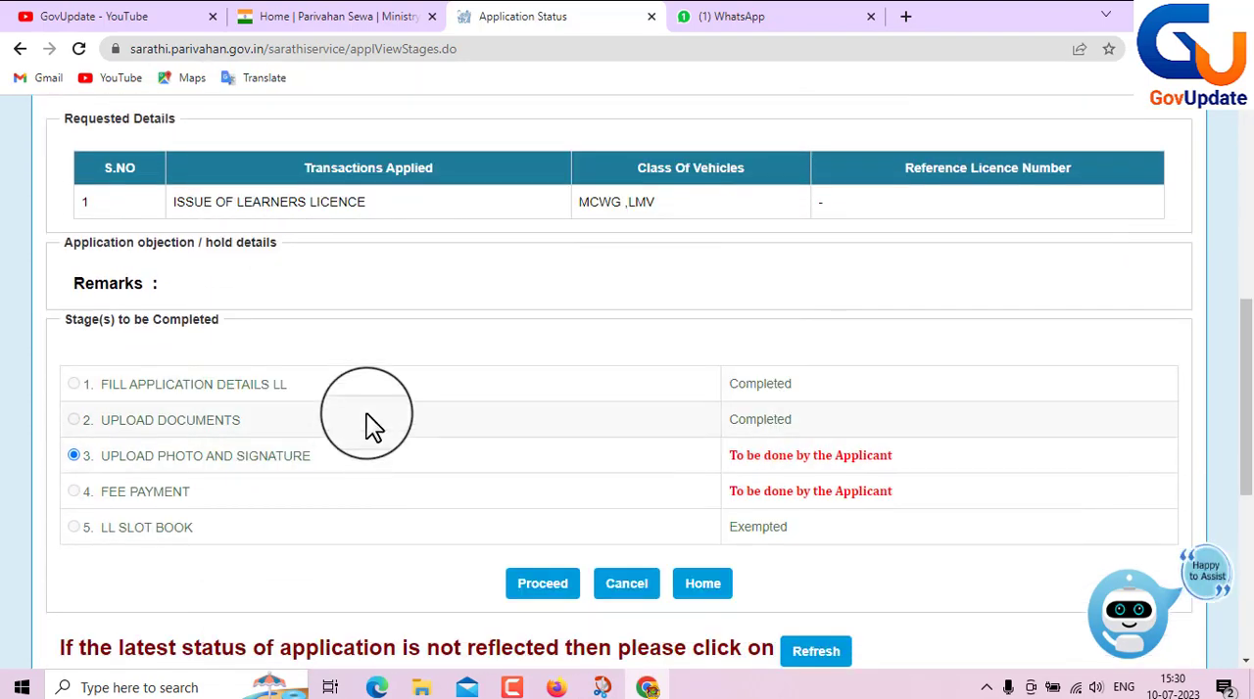
click(552, 588)
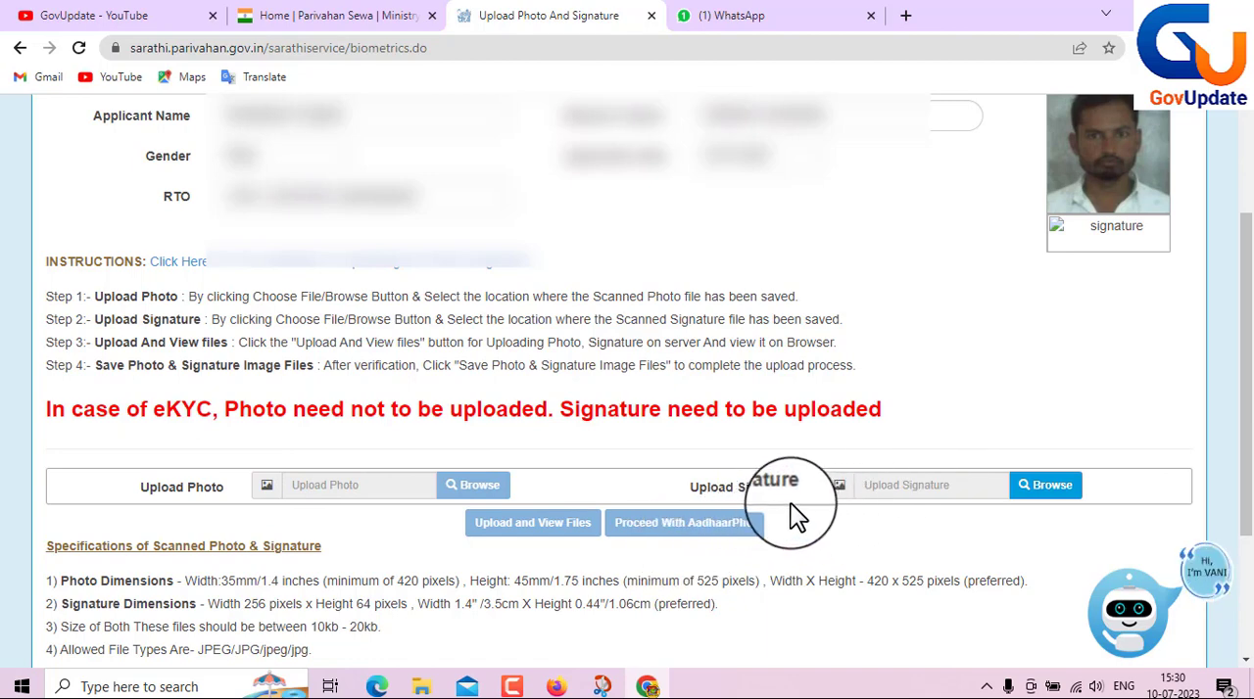
- Upload the applicant's scanned signature, then save the photo and signature image files and accept the confirmation
click(1024, 490)
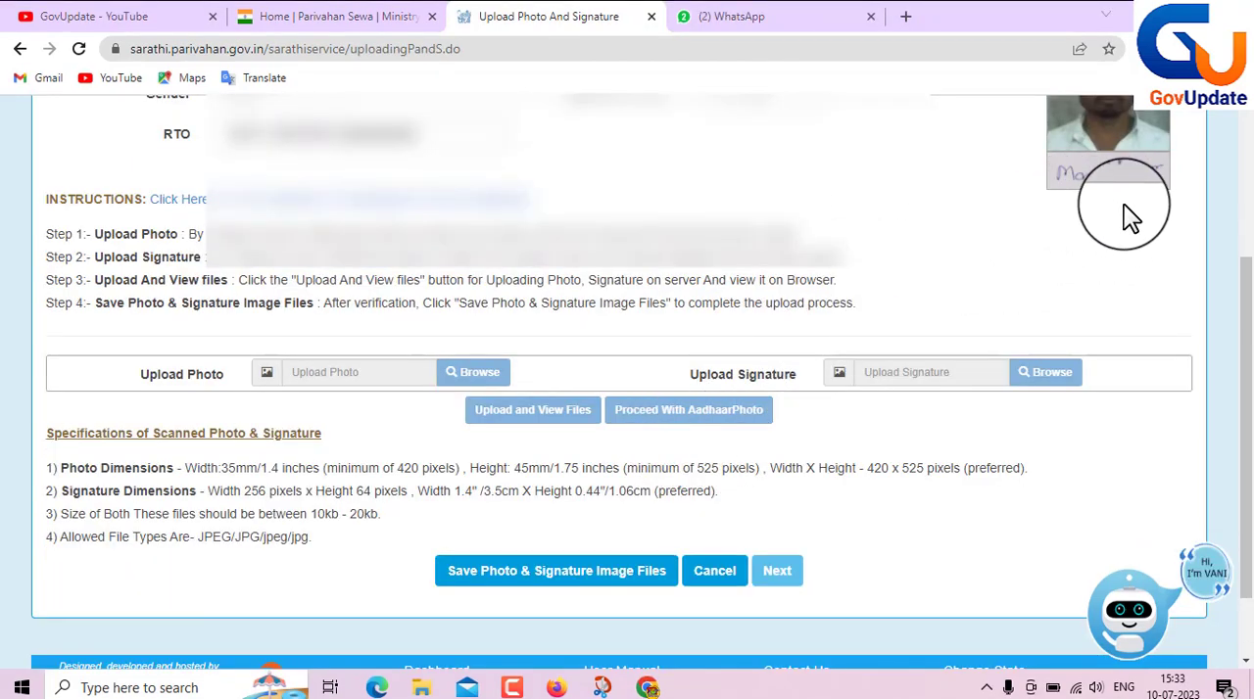
click(568, 588)
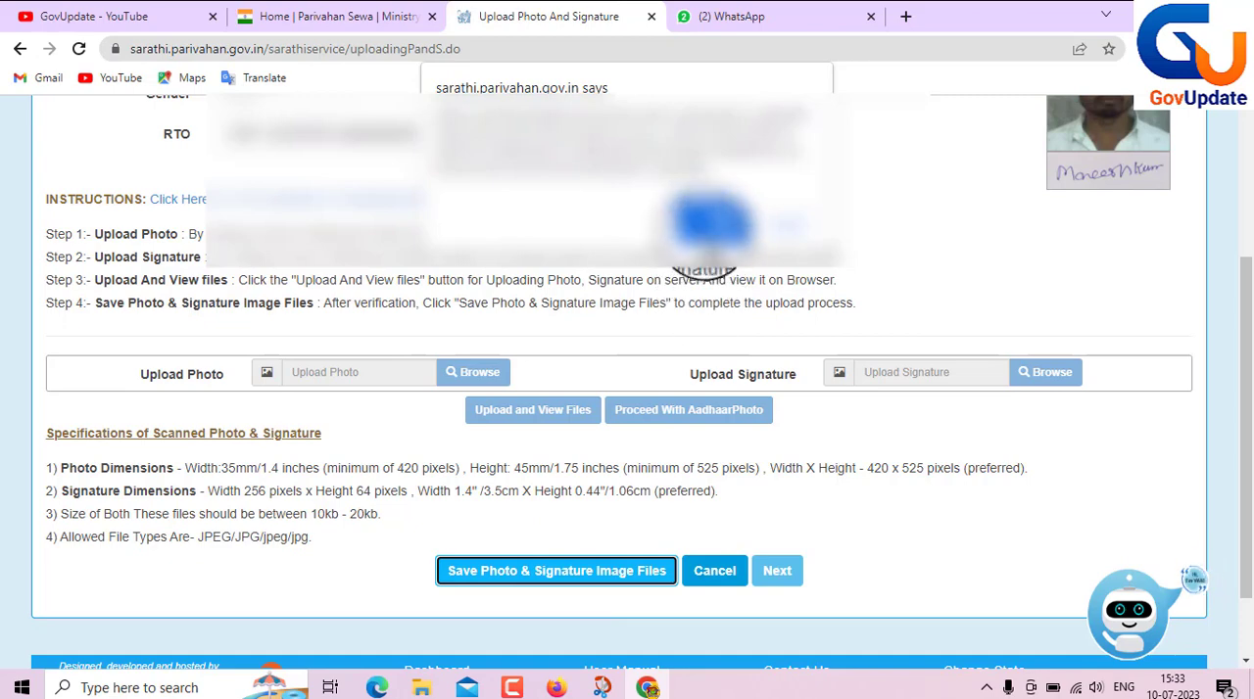
click(710, 225)
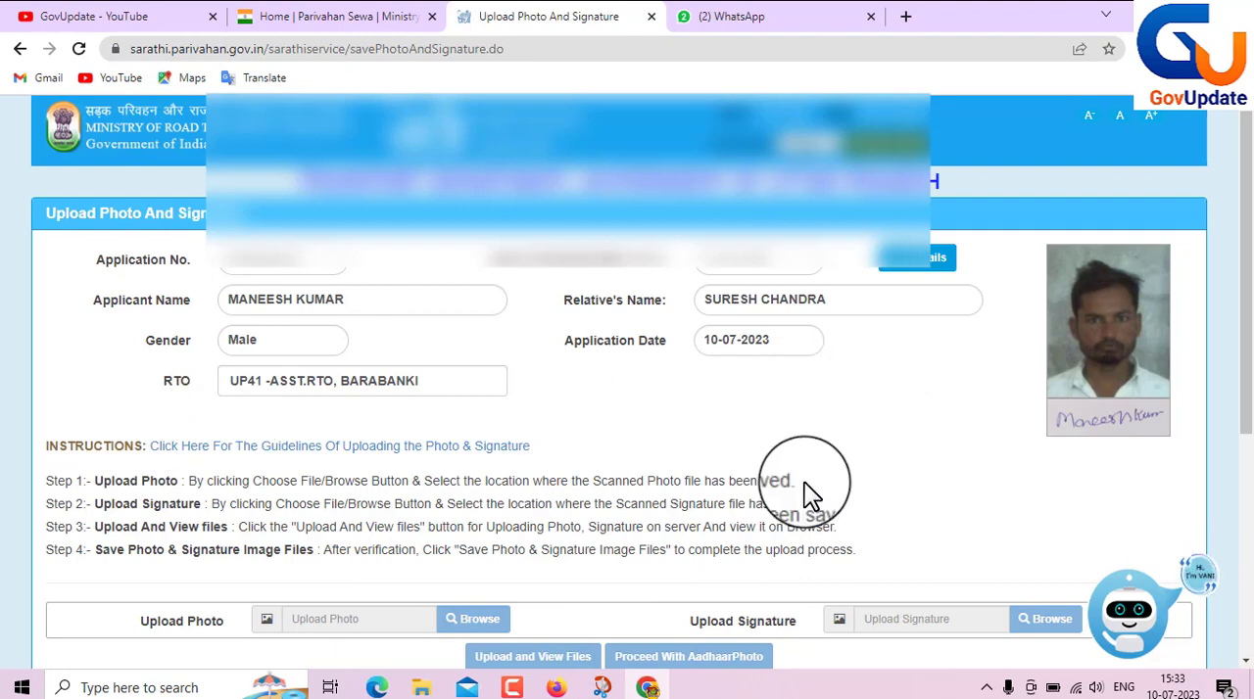
- Continue from the saved photo and signature, submit the Application Status captcha, and proceed to the FEE PAYMENT stage
scroll(805, 482, down, 5)
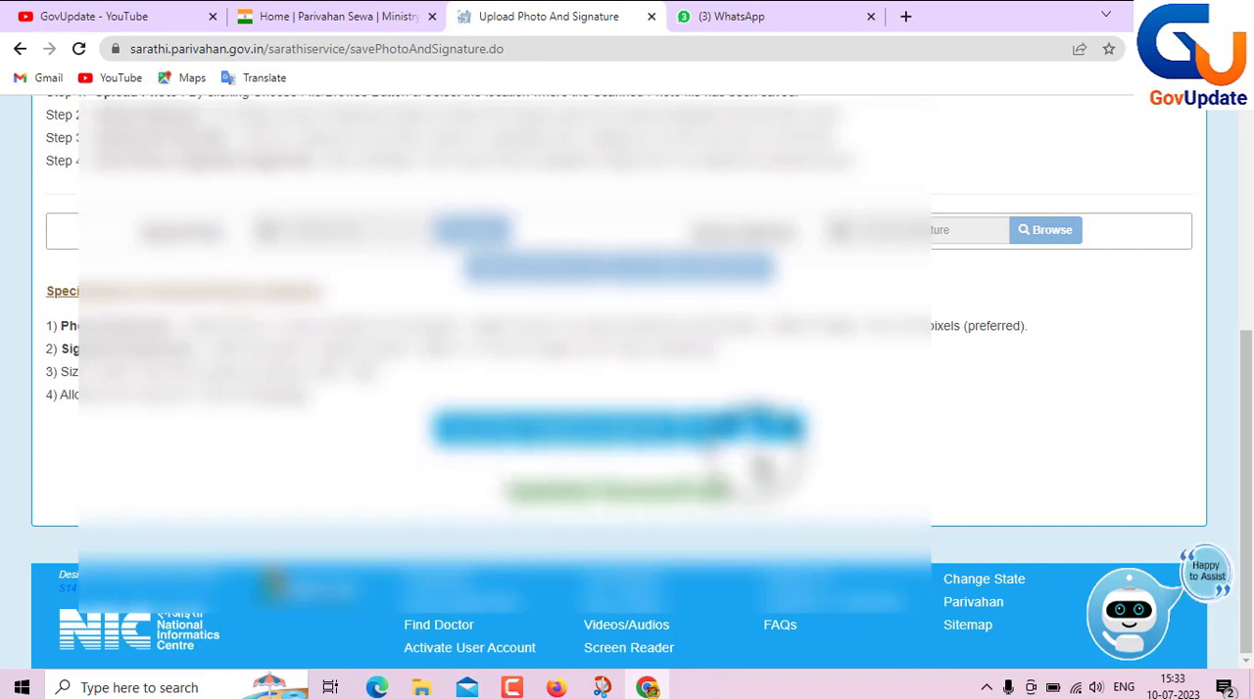
click(774, 431)
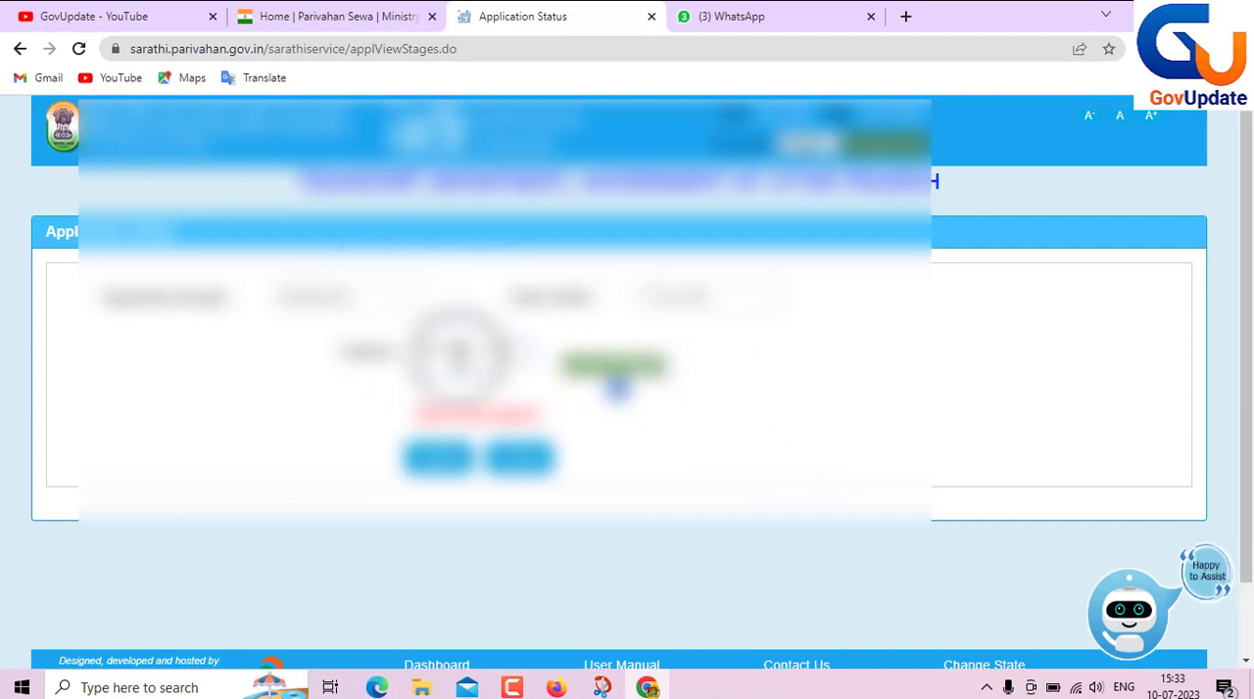
click(427, 459)
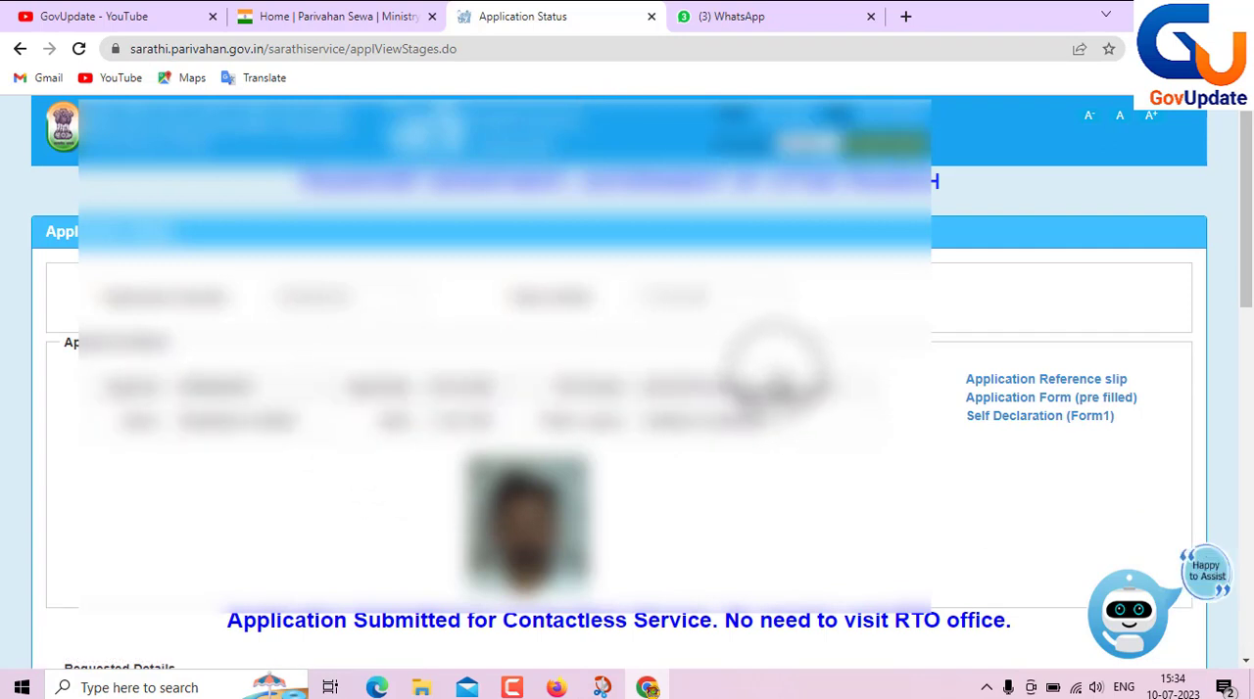
scroll(774, 373, down, 6)
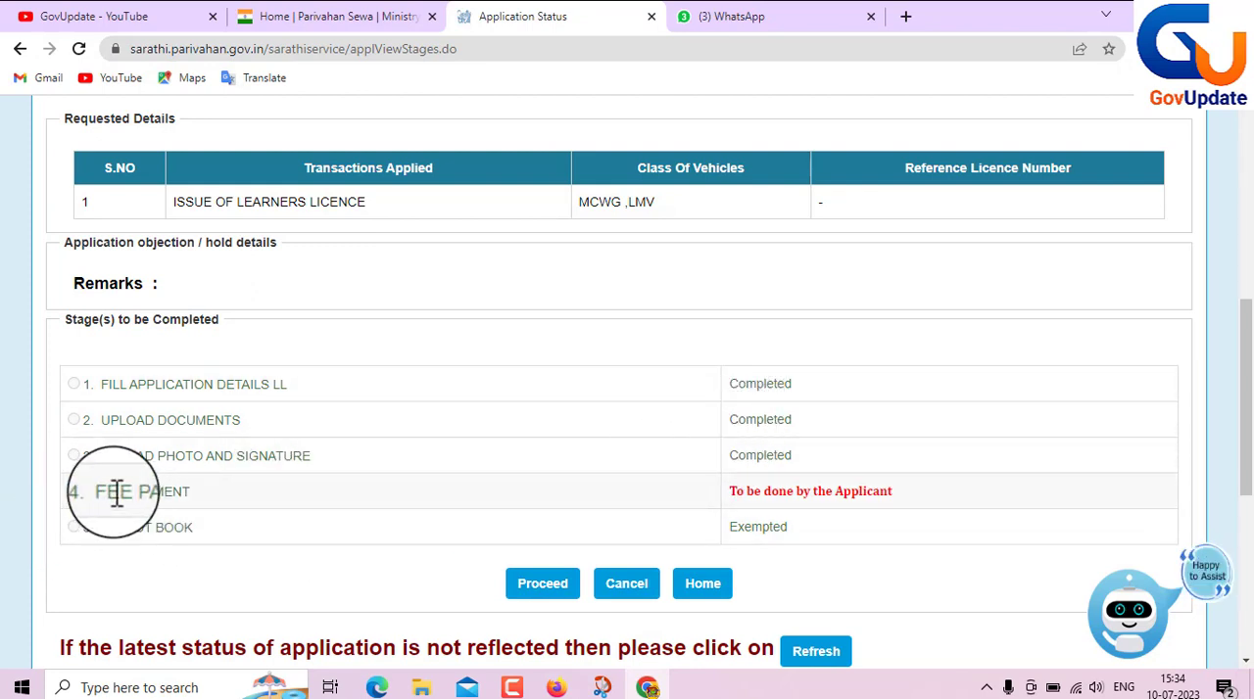
click(539, 588)
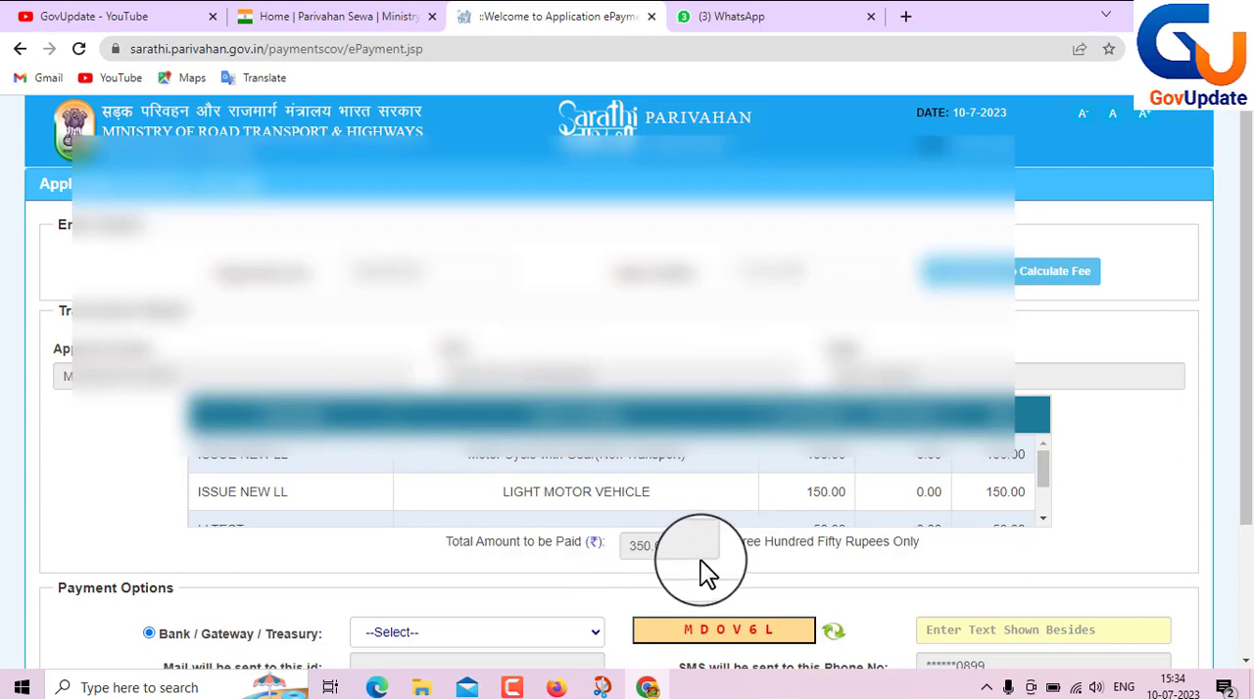
- Start the fee payment with STATE BANK OF INDIA as the gateway and the captcha filled in, agreeing to the Terms and Conditions
scroll(648, 584, down, 3)
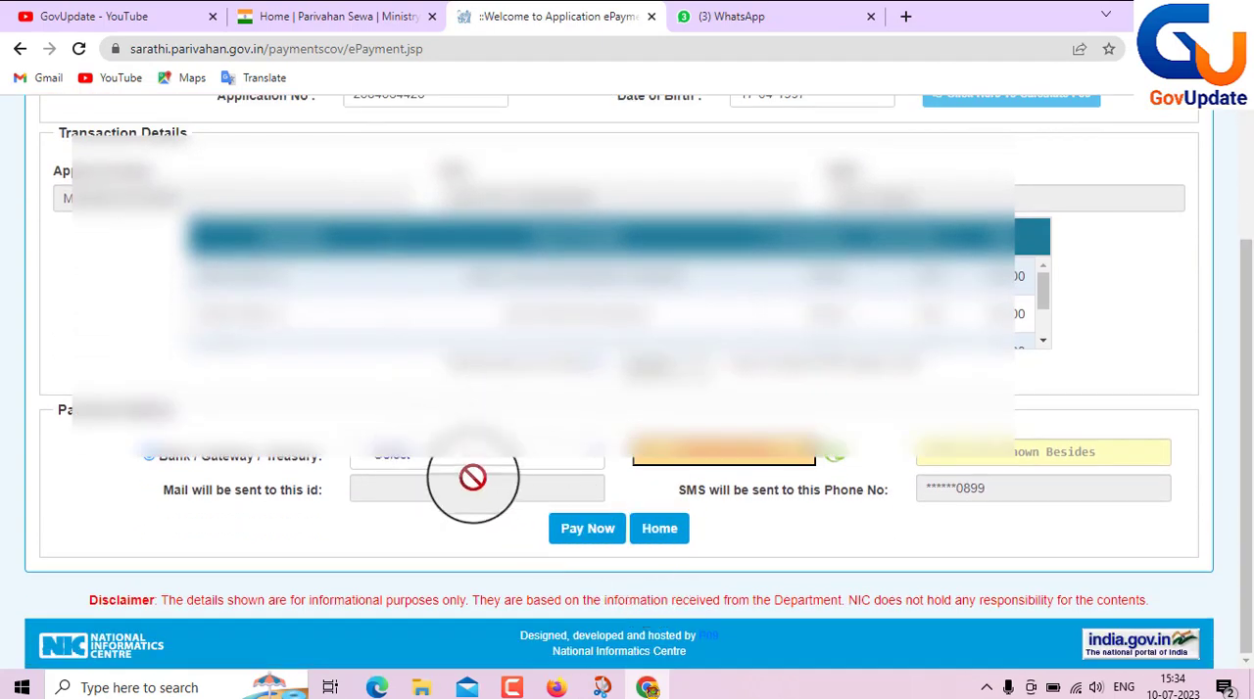
click(554, 461)
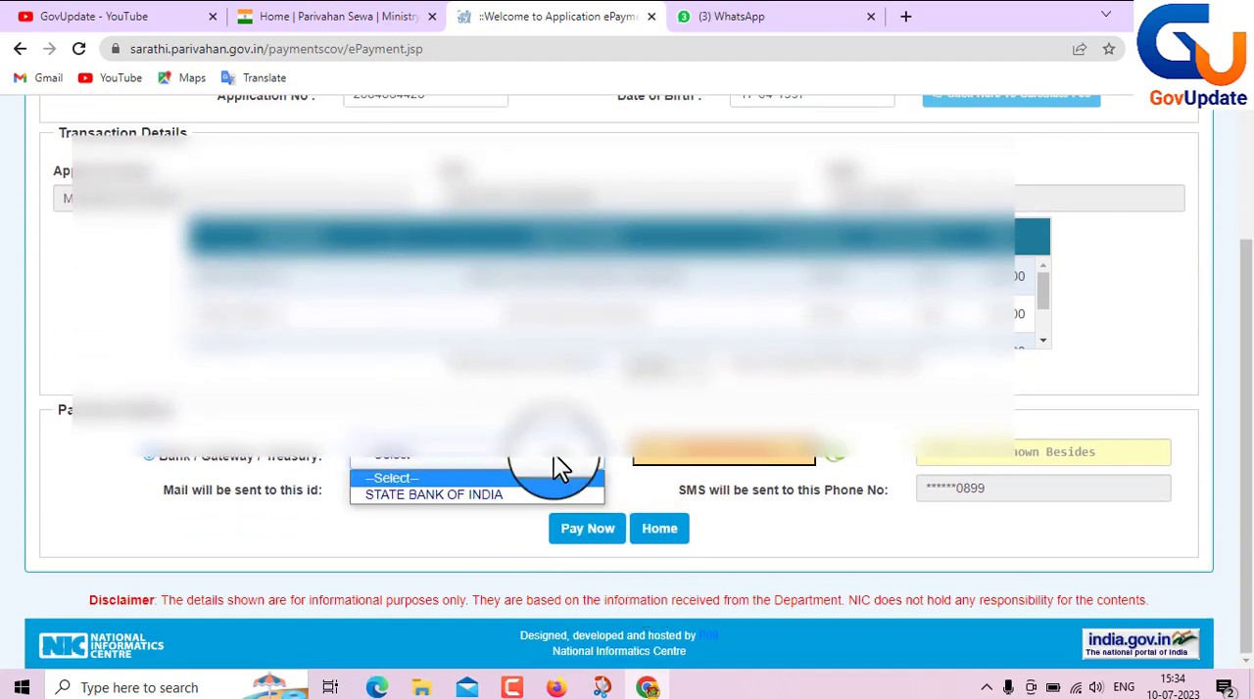
click(474, 497)
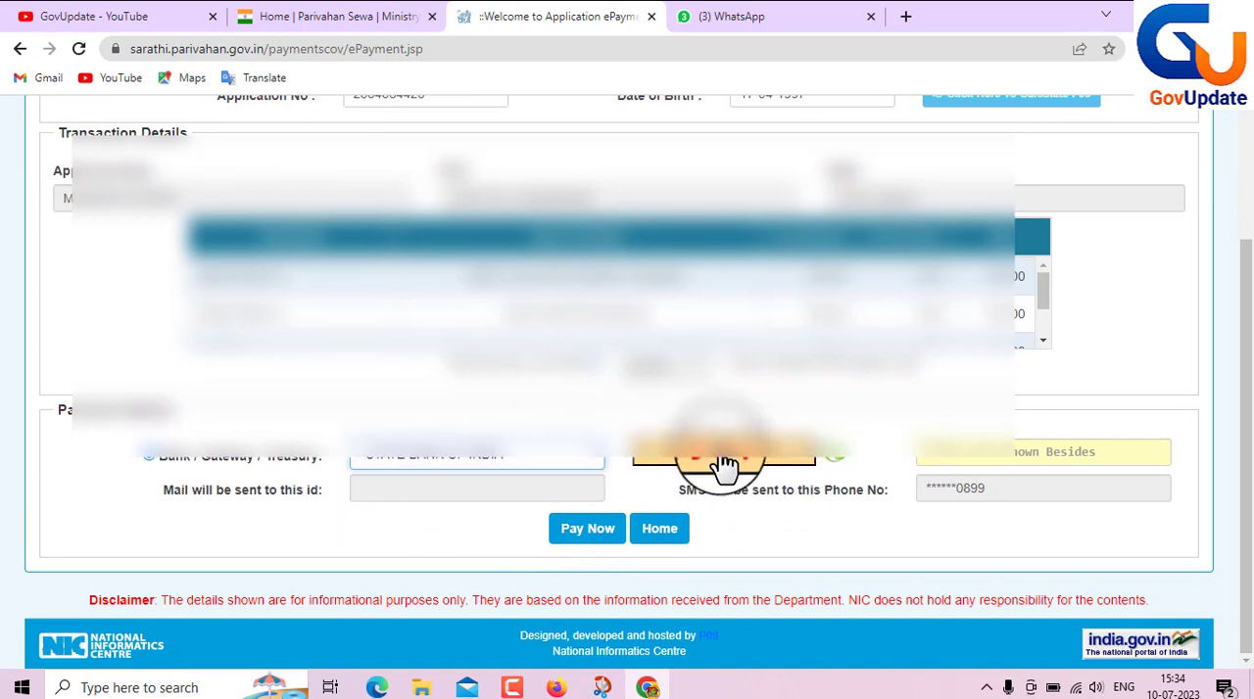
click(580, 534)
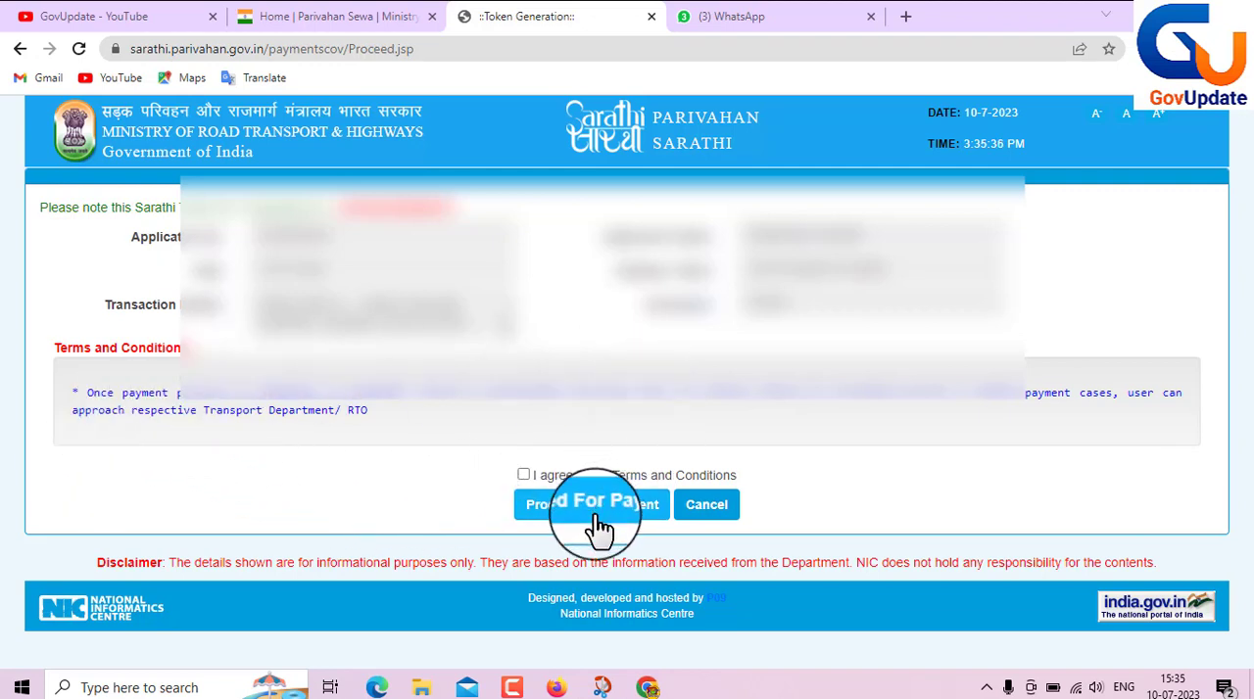
click(523, 474)
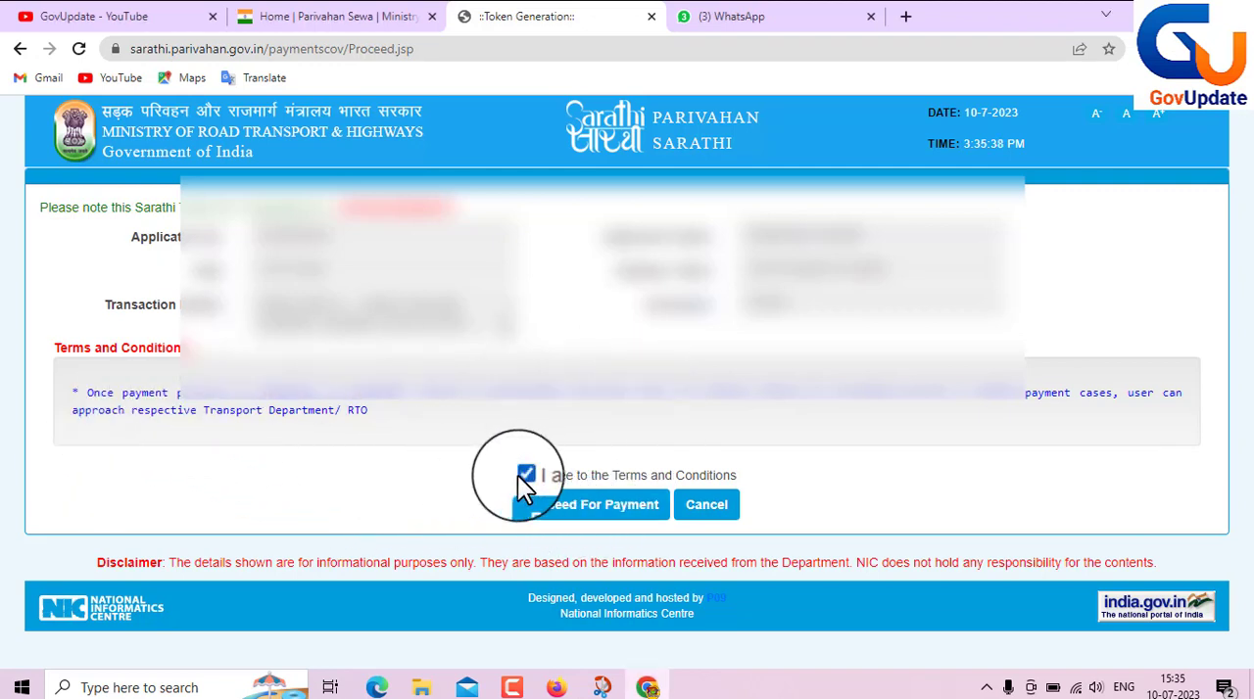
click(586, 519)
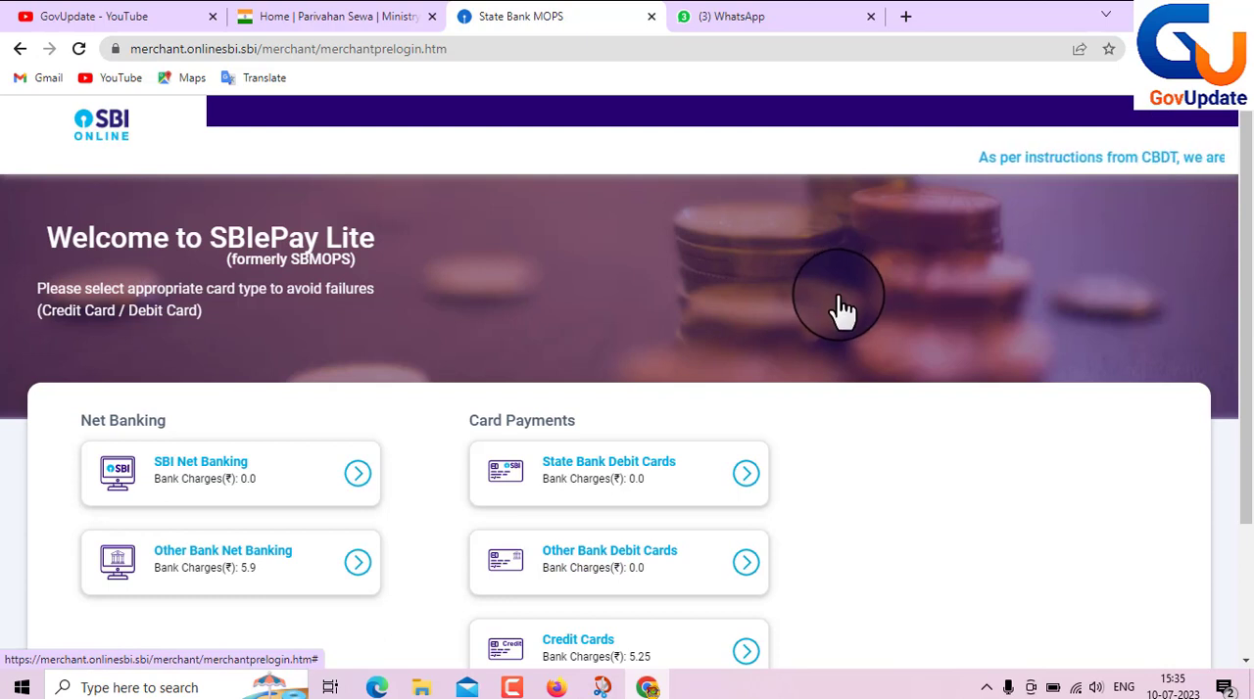
- Choose Other Bank Debit Cards as the SBIePay Lite payment method and confirm the transaction details
scroll(569, 385, down, 1)
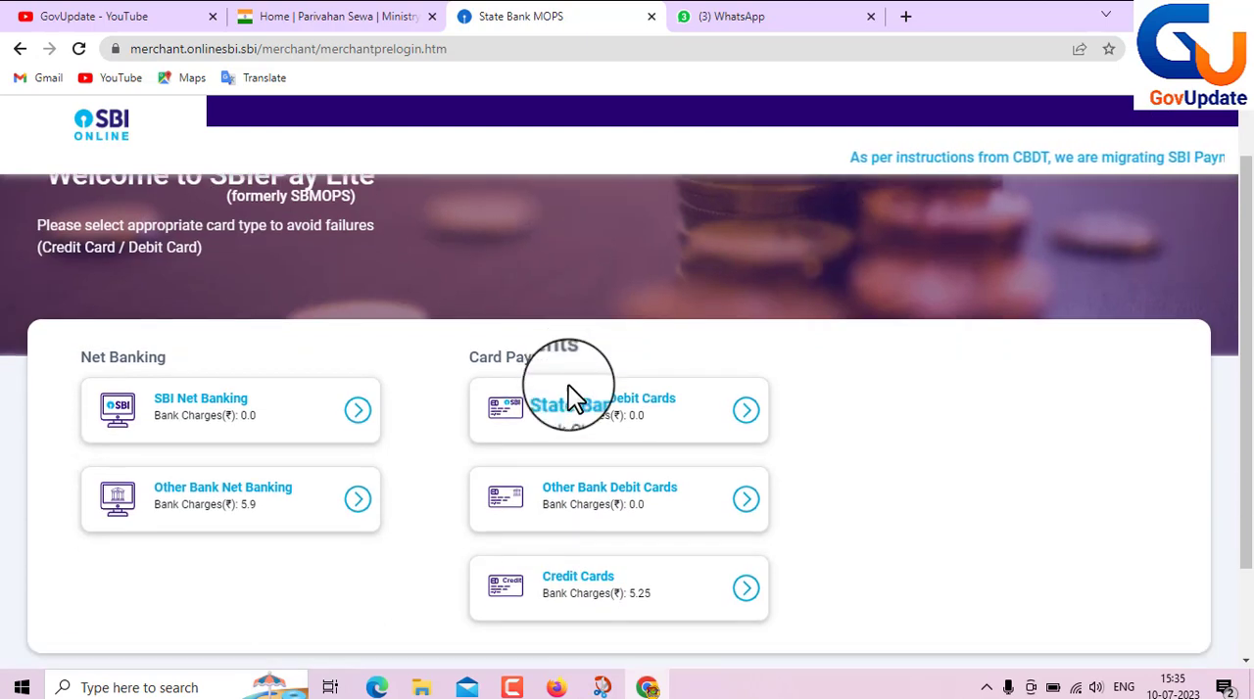
scroll(630, 376, down, 1)
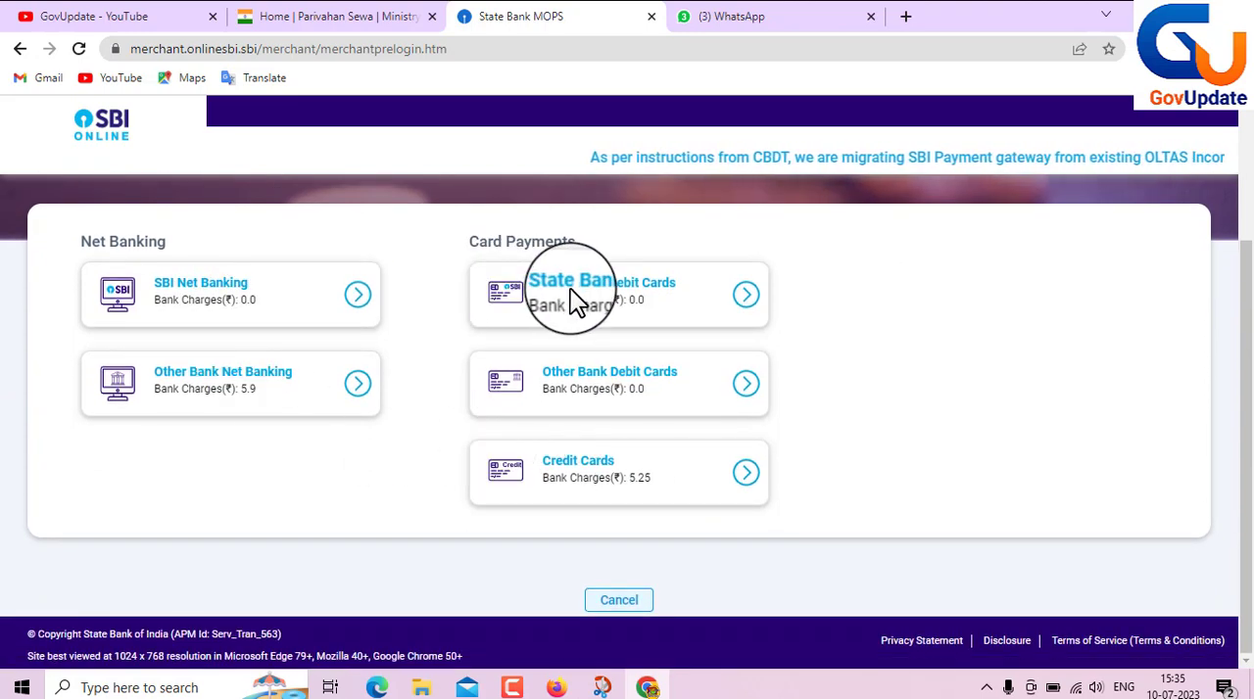
click(669, 388)
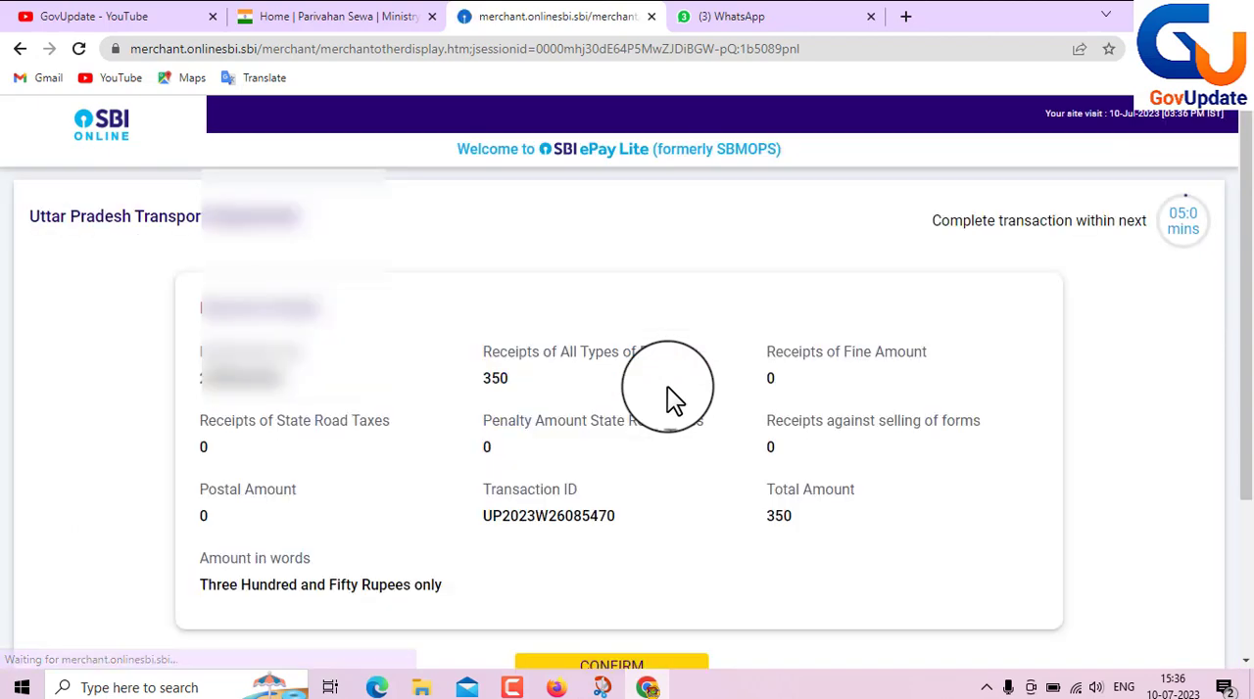
scroll(668, 386, down, 1)
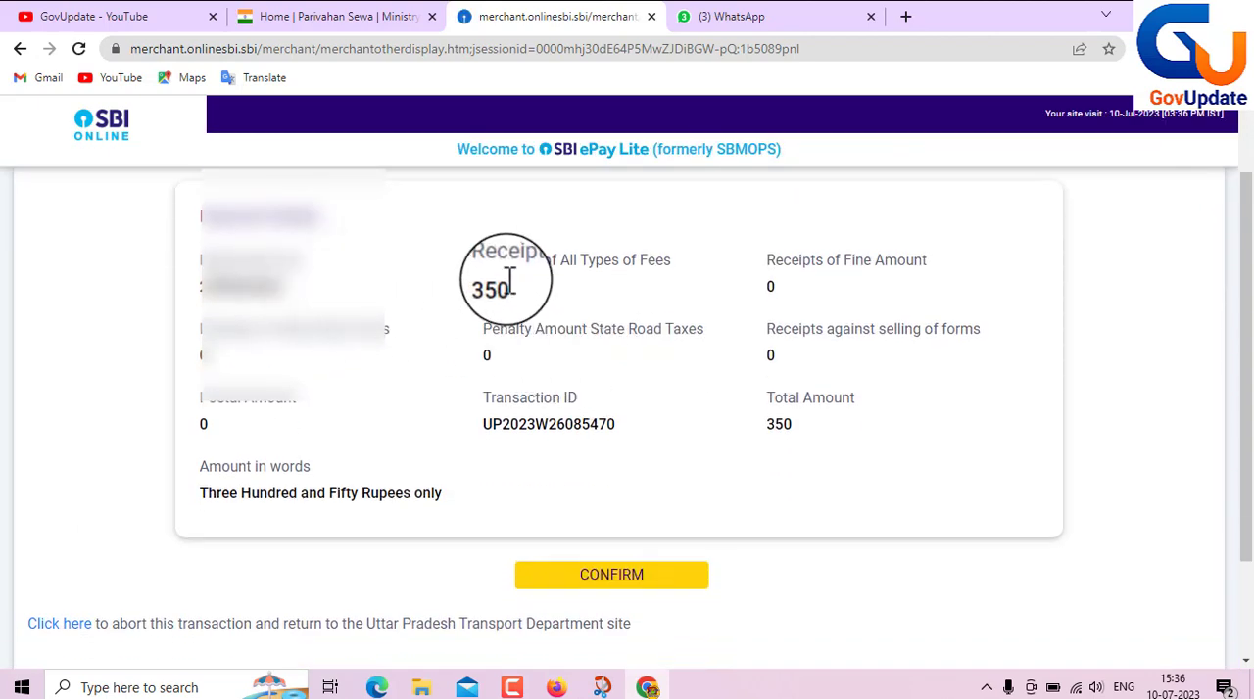
click(606, 588)
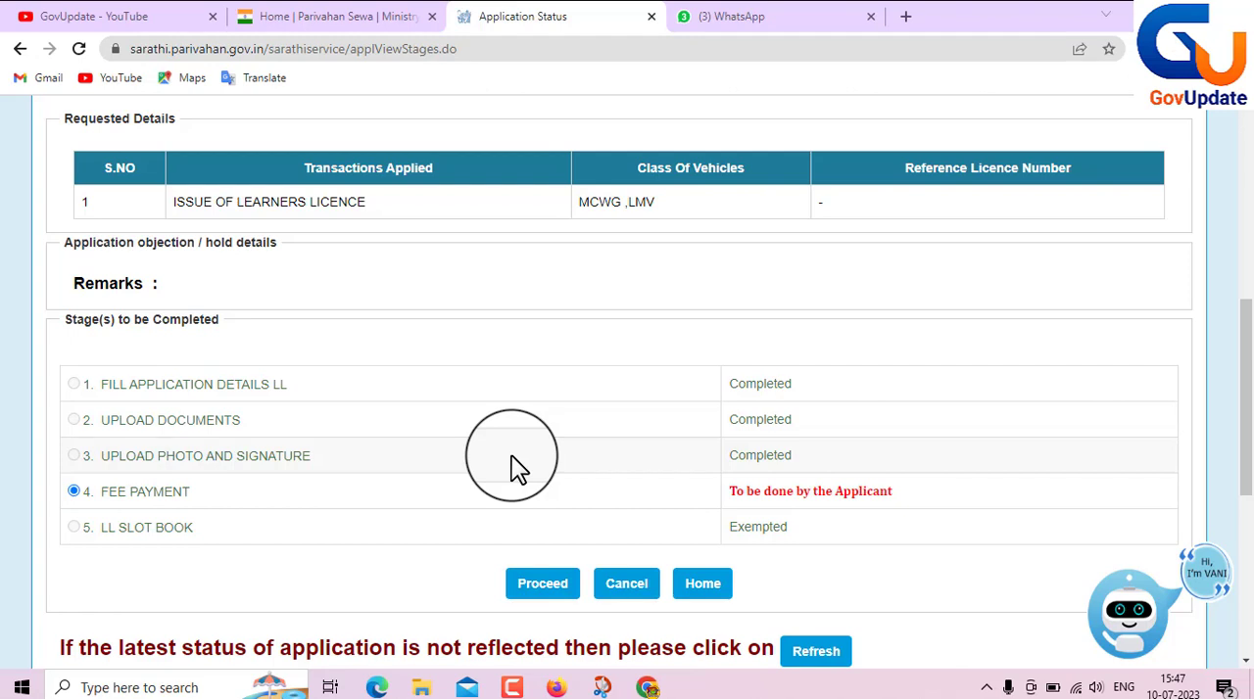
- Proceed again with the FEE PAYMENT stage from the application's list of stages to be completed
scroll(497, 470, down, 1)
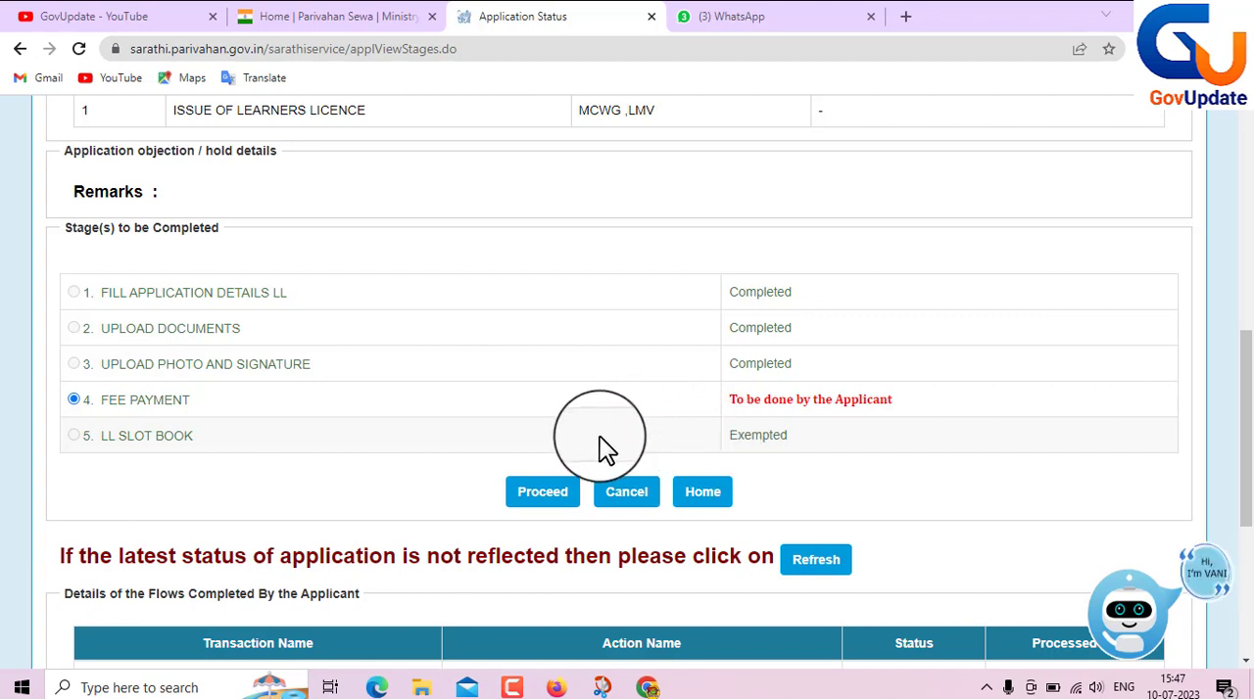
click(528, 474)
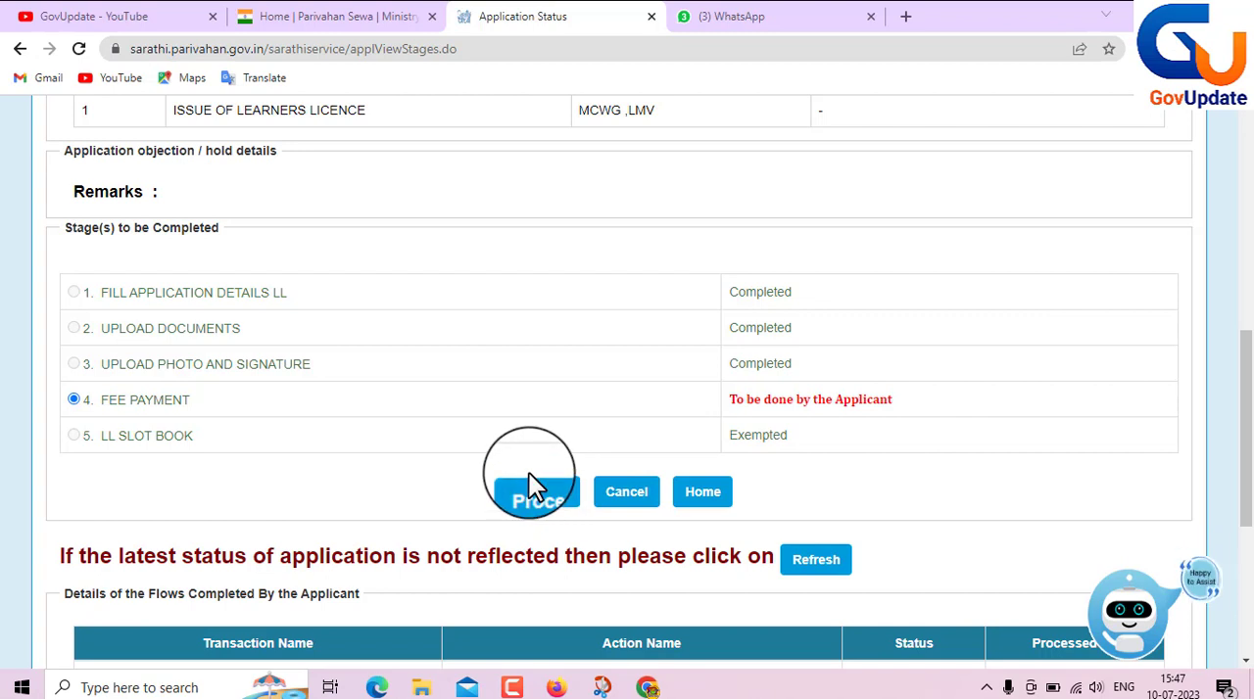